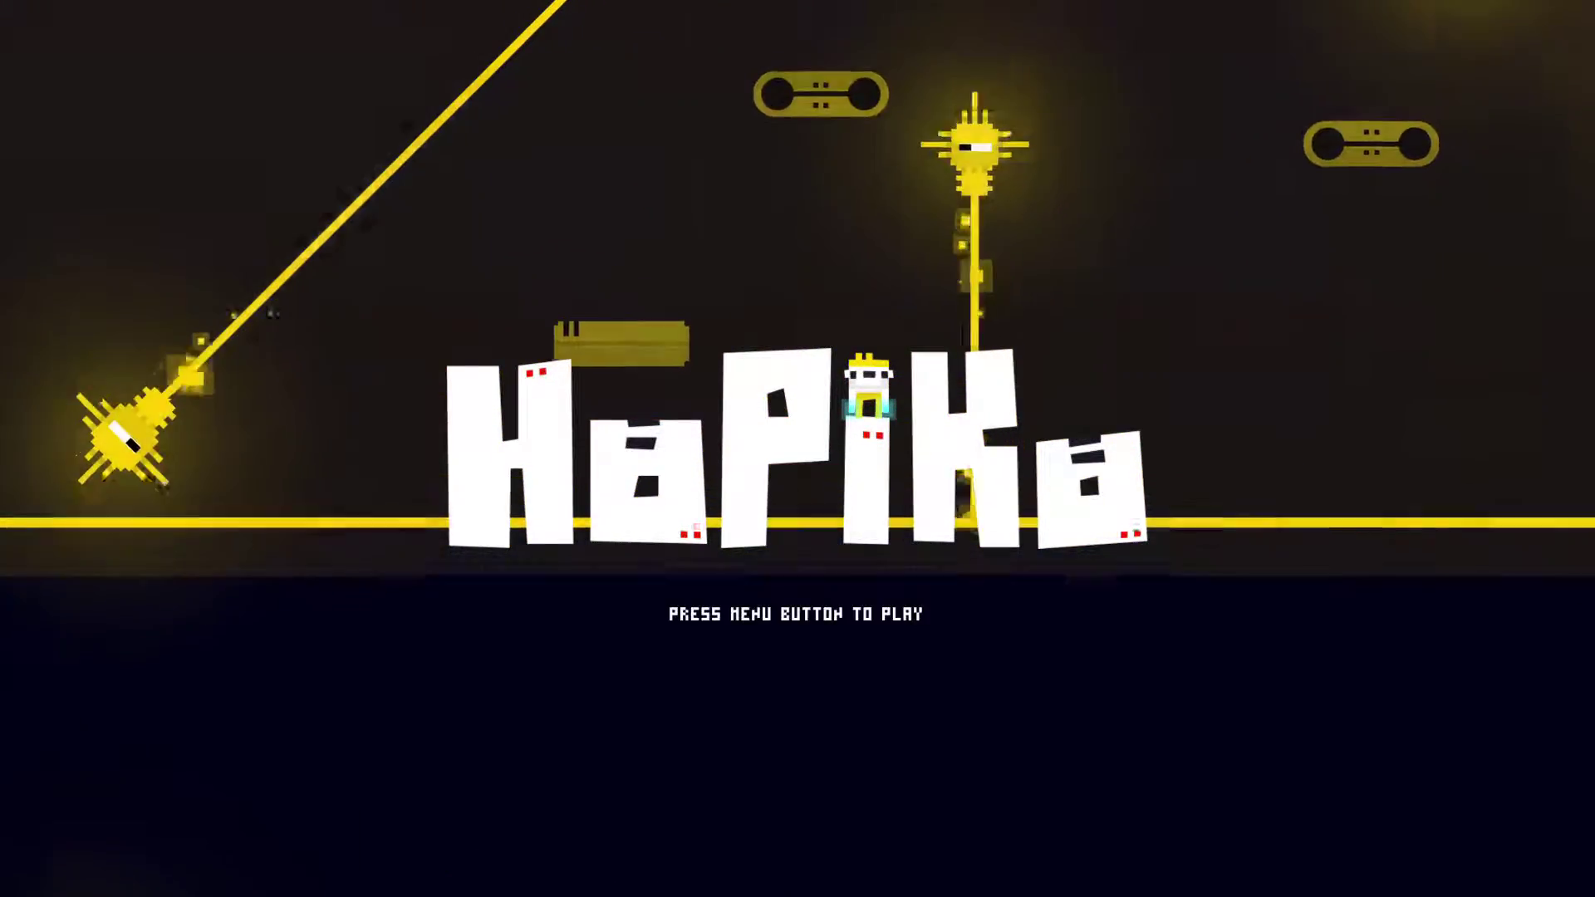
# From the title menu, start the game and open World 1 instead of World 2
pyautogui.press('Return')
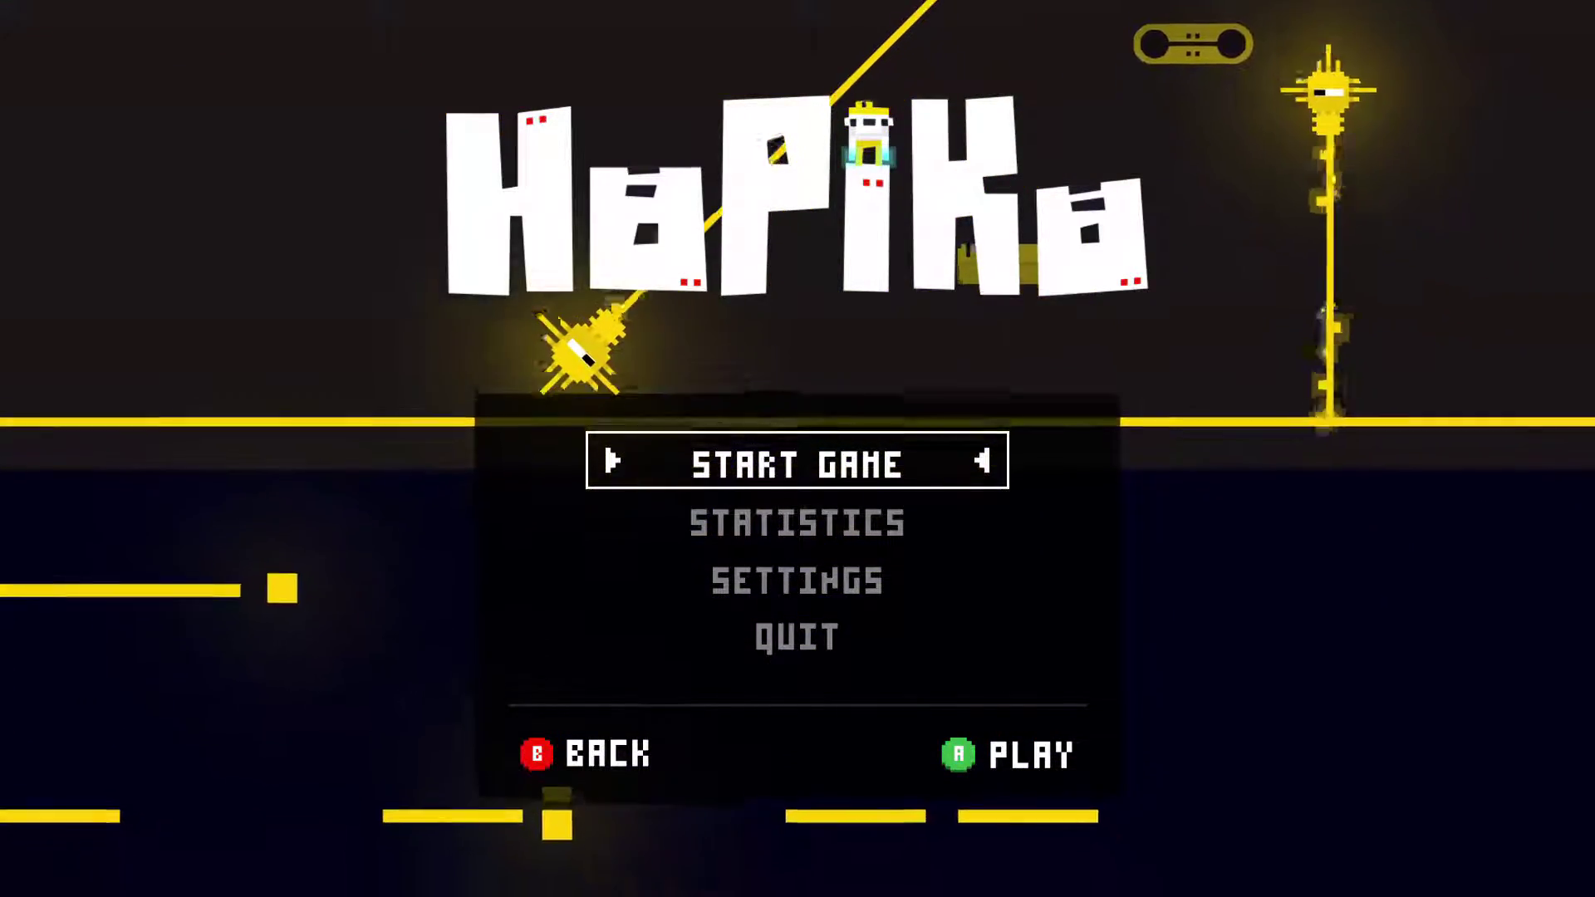
pyautogui.press('Return')
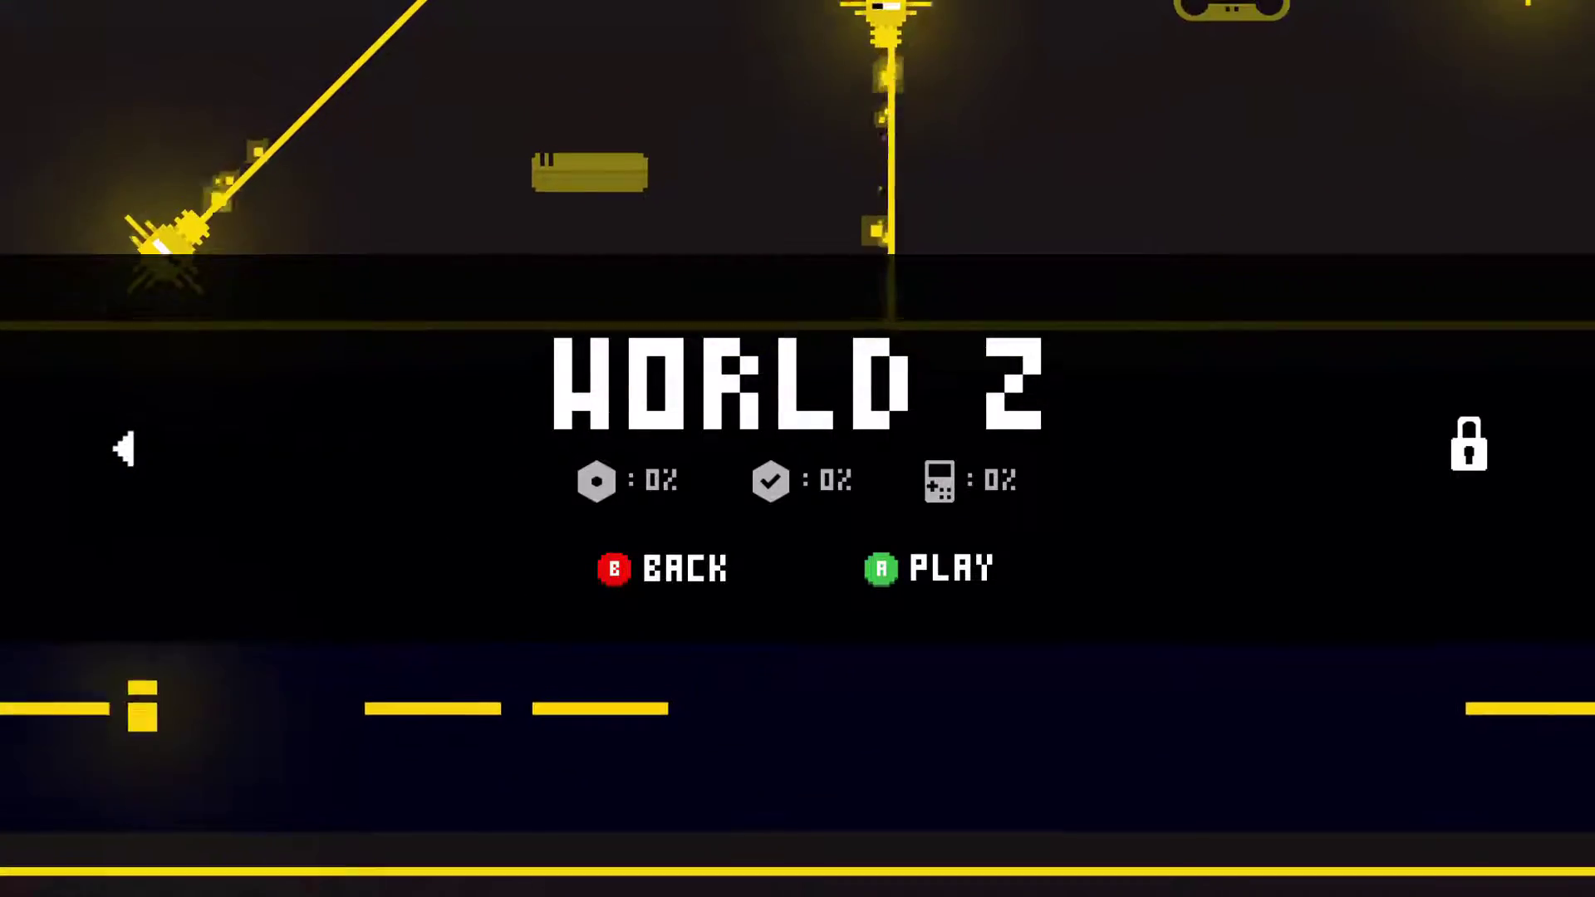
pyautogui.press('Left')
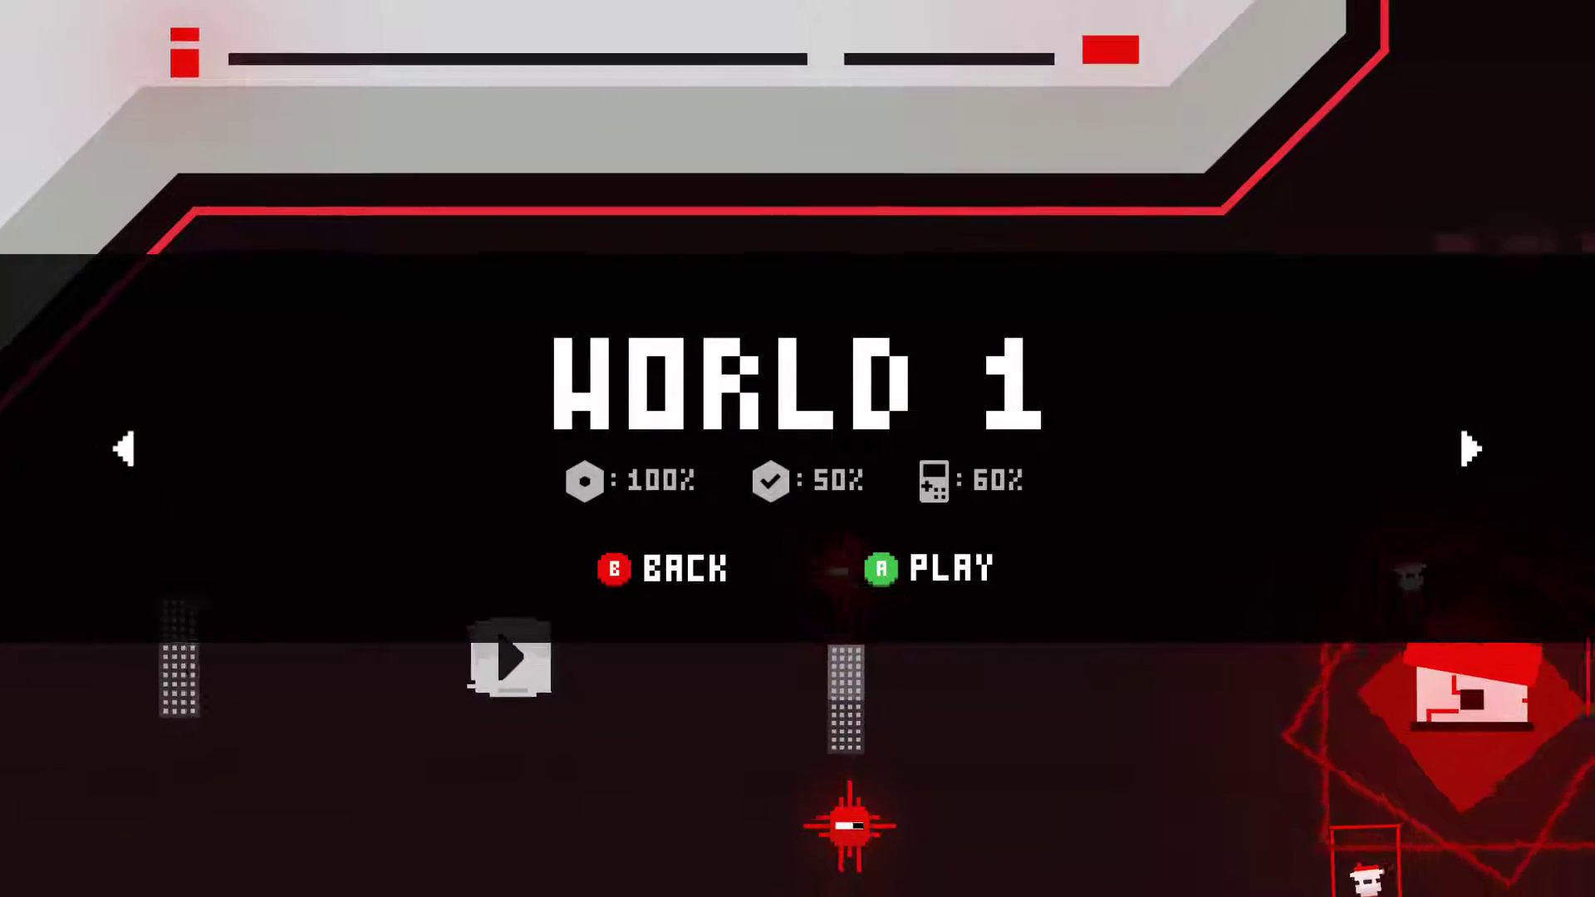
pyautogui.press('Return')
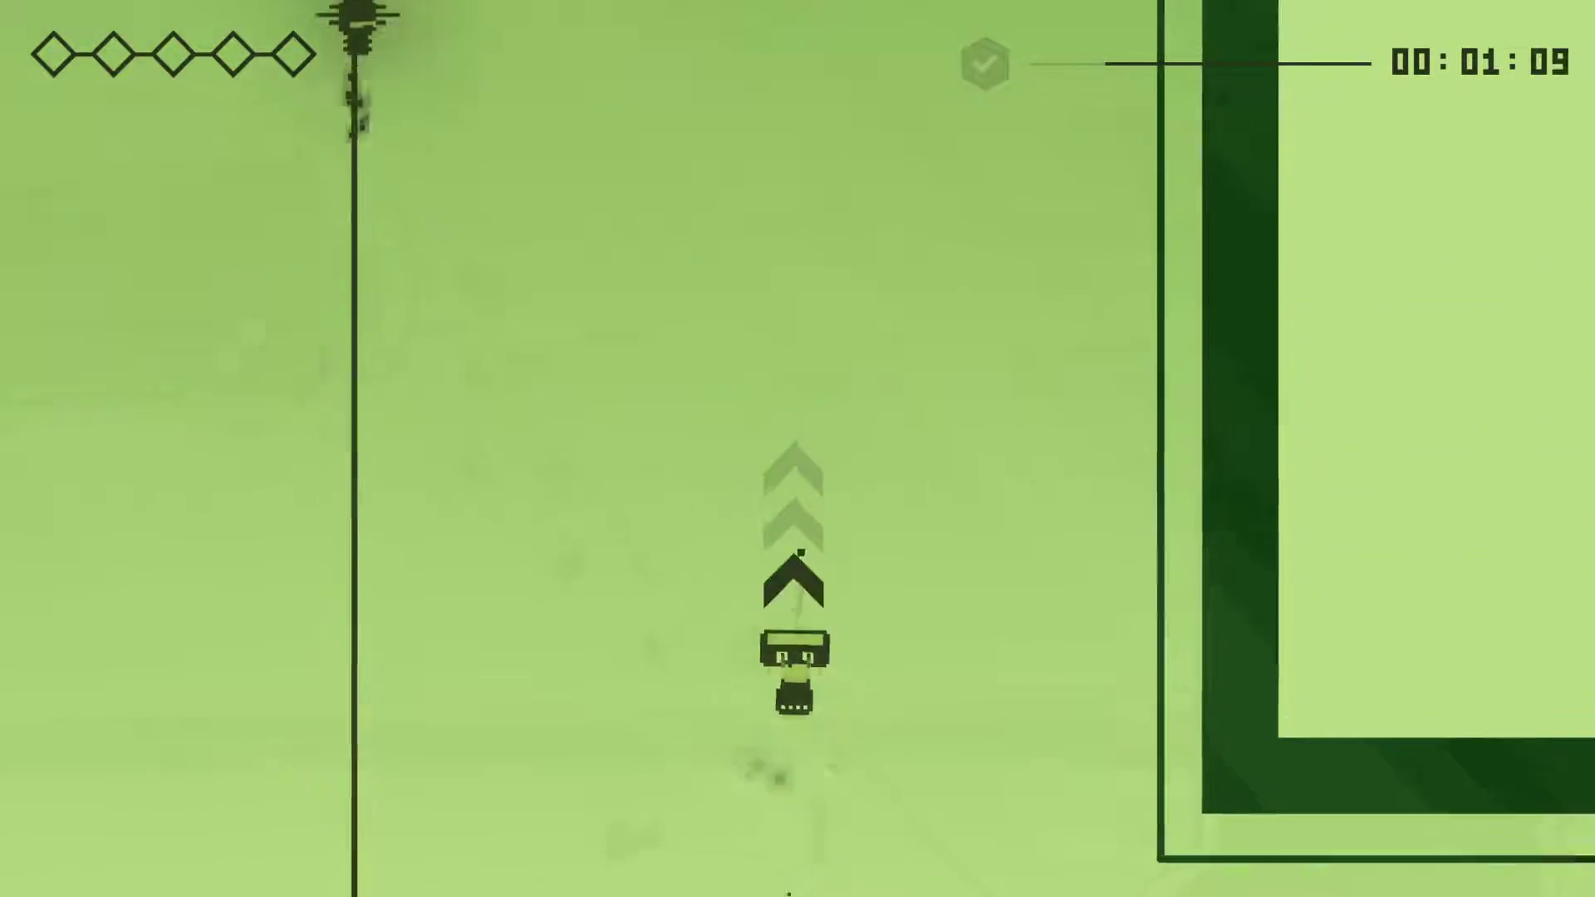
# Launch into the green bonus stage and head right until hitting a hazard
pyautogui.press('Up')
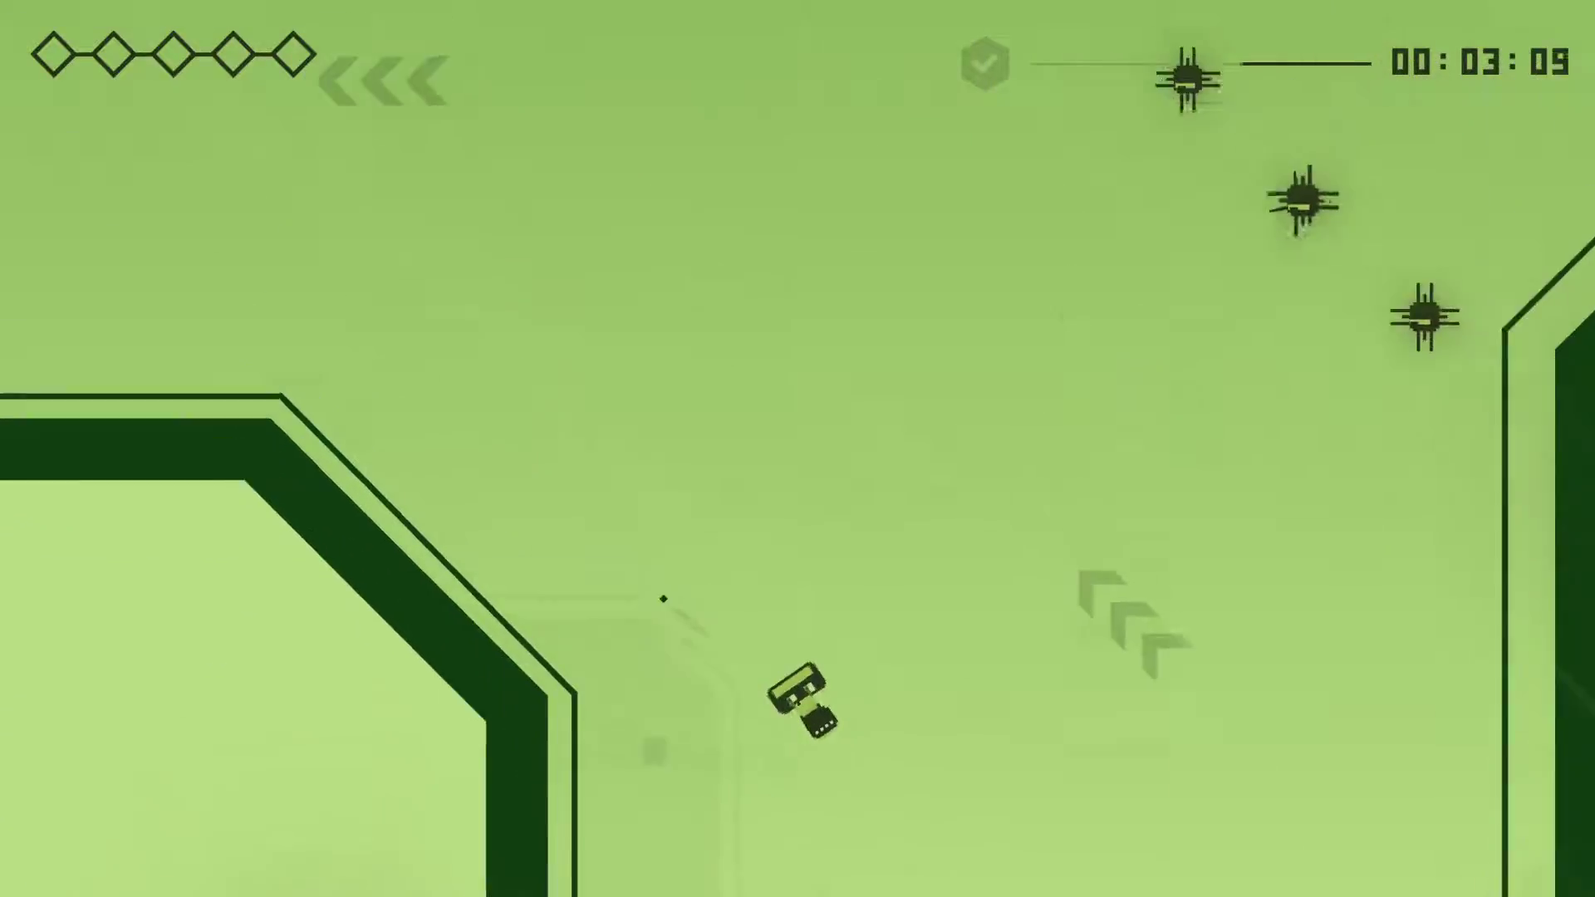
pyautogui.press('Right')
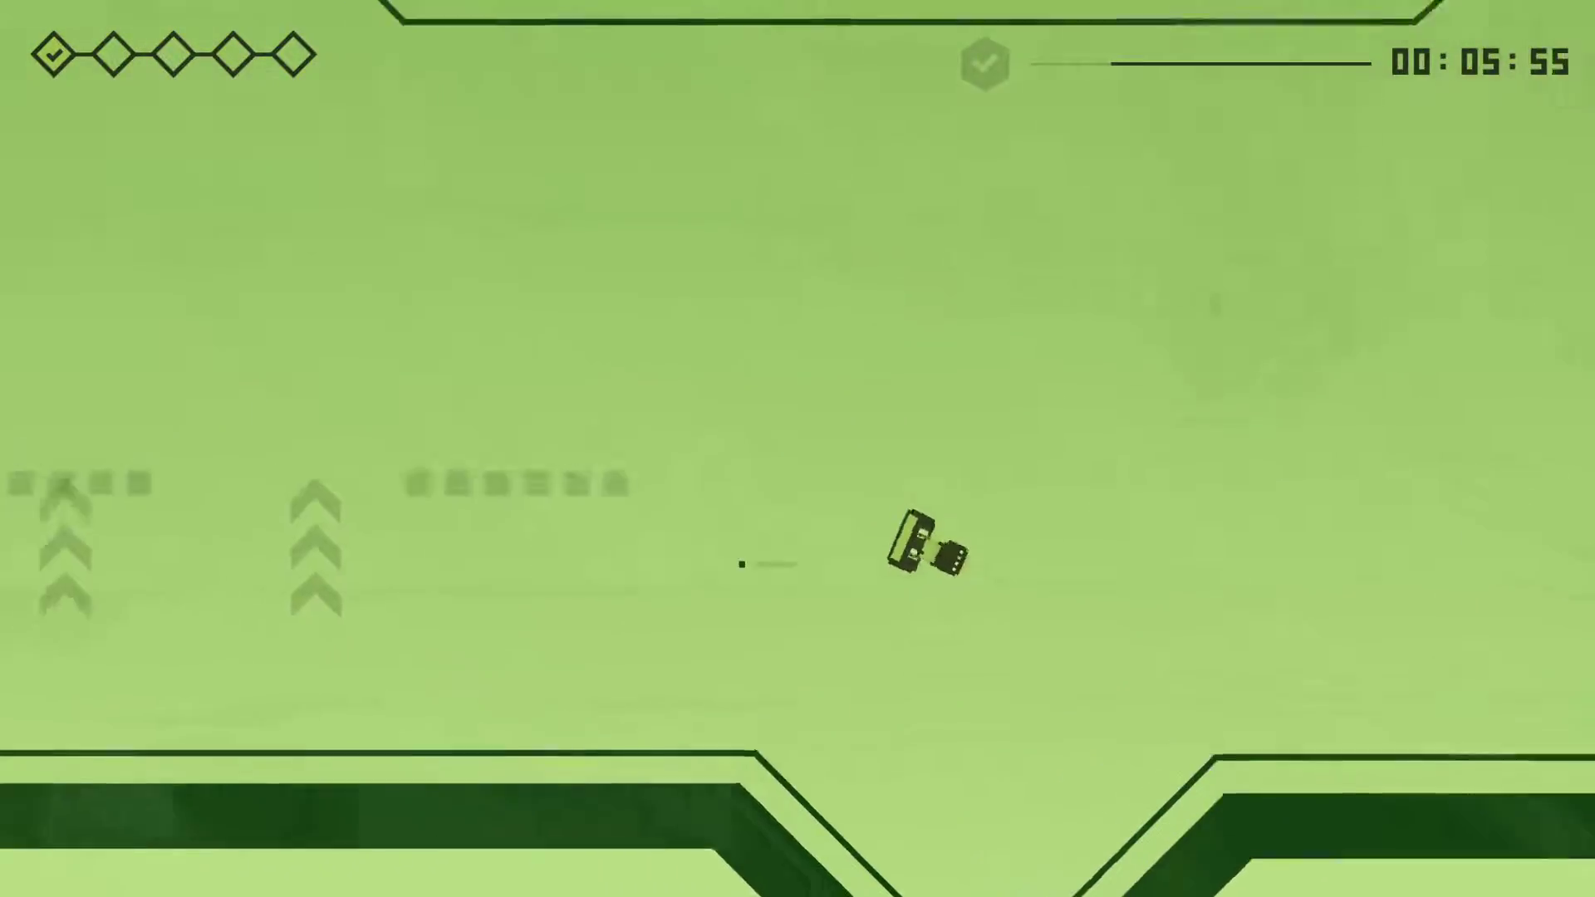
pyautogui.press('Right')
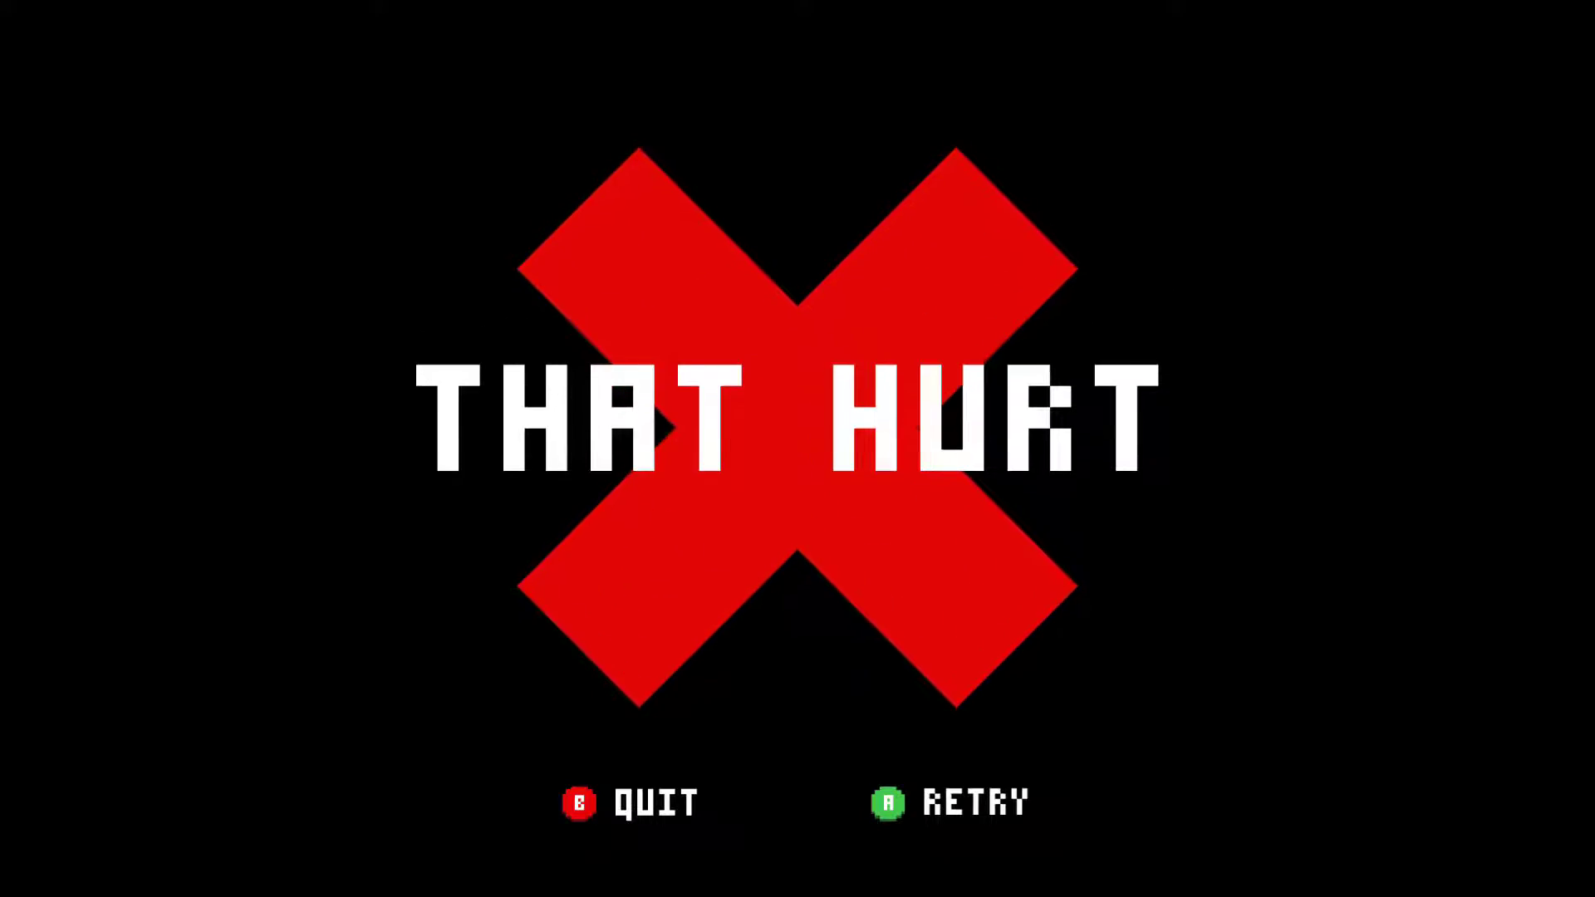
# Retry the bonus stage and launch through it again until crashing
pyautogui.press('a')
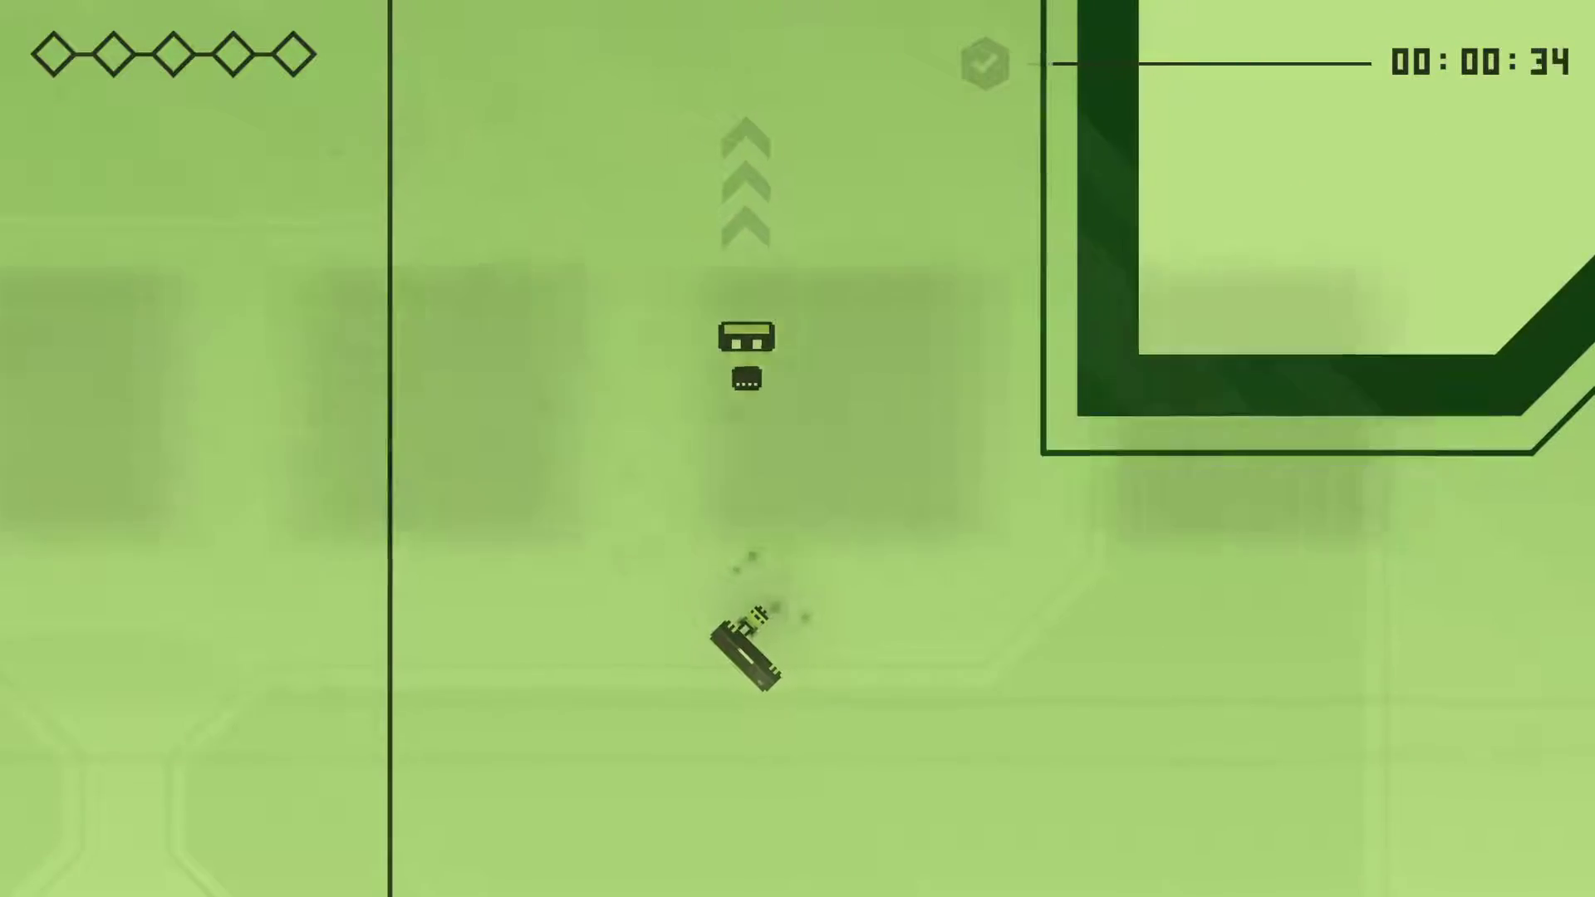
pyautogui.press('Up')
pyautogui.press('Left')
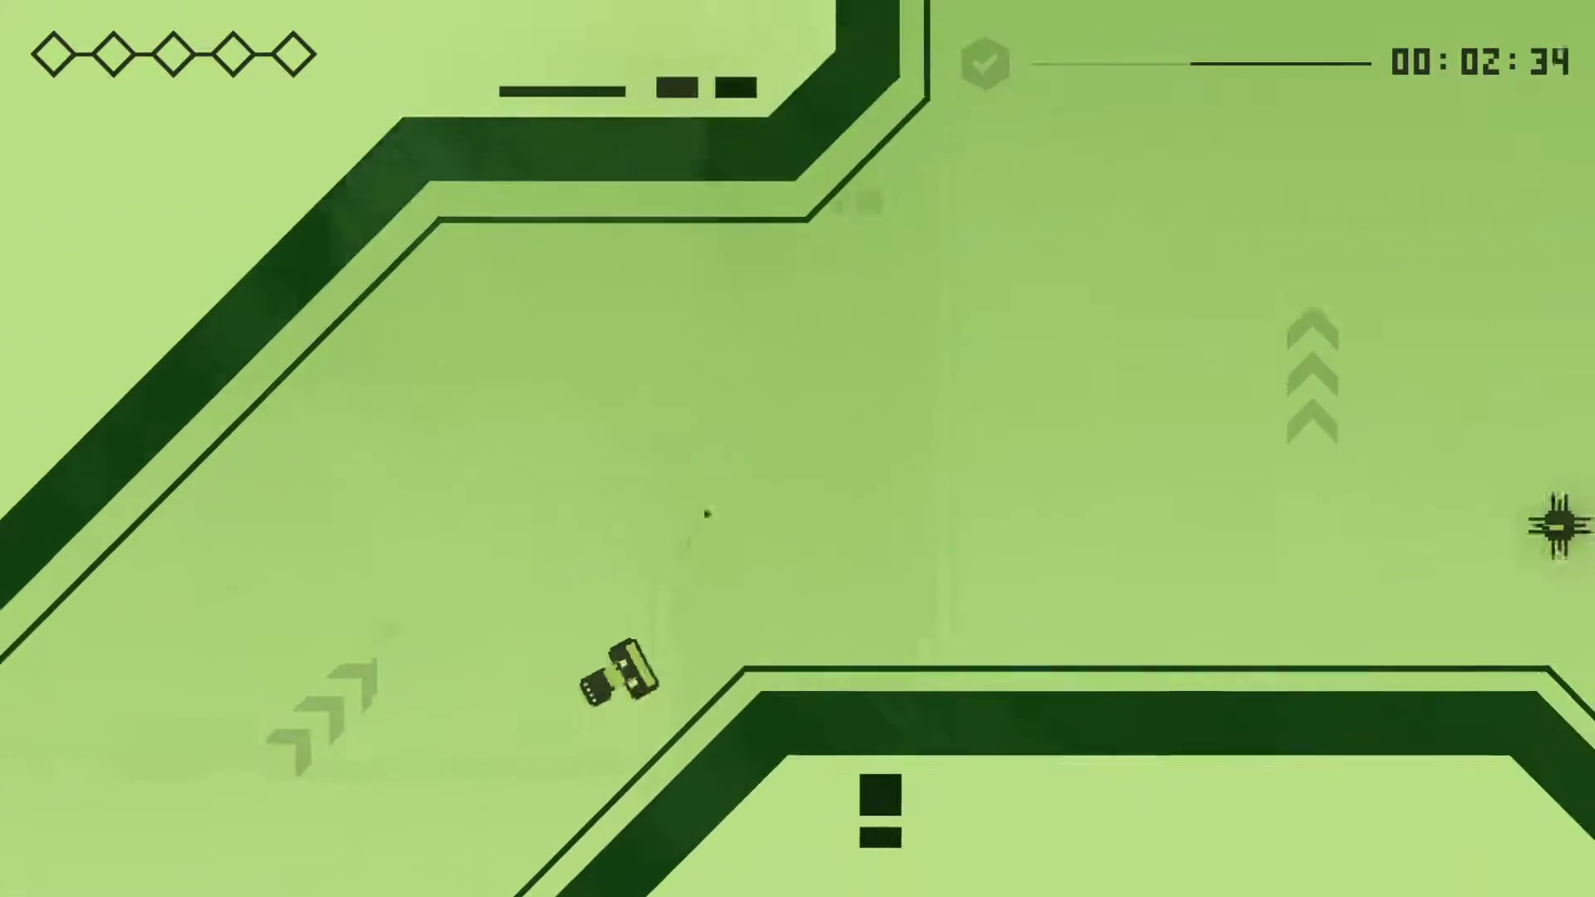
pyautogui.press('Up')
pyautogui.press('Right')
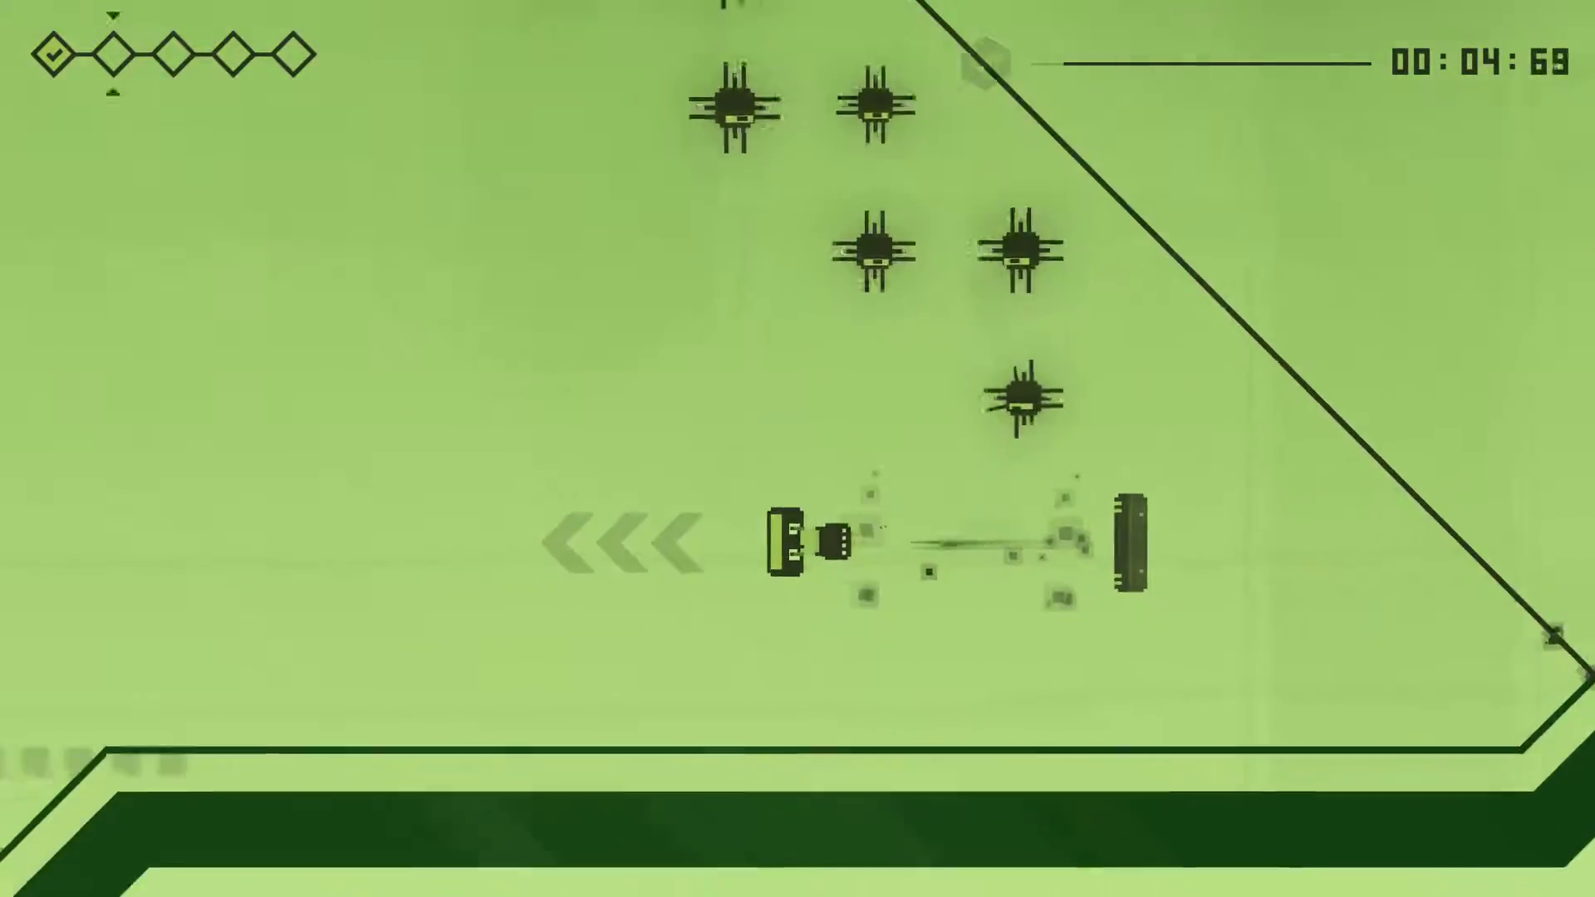
# Advance upward past the rotating obstacle and weave between the mines
pyautogui.press('Up')
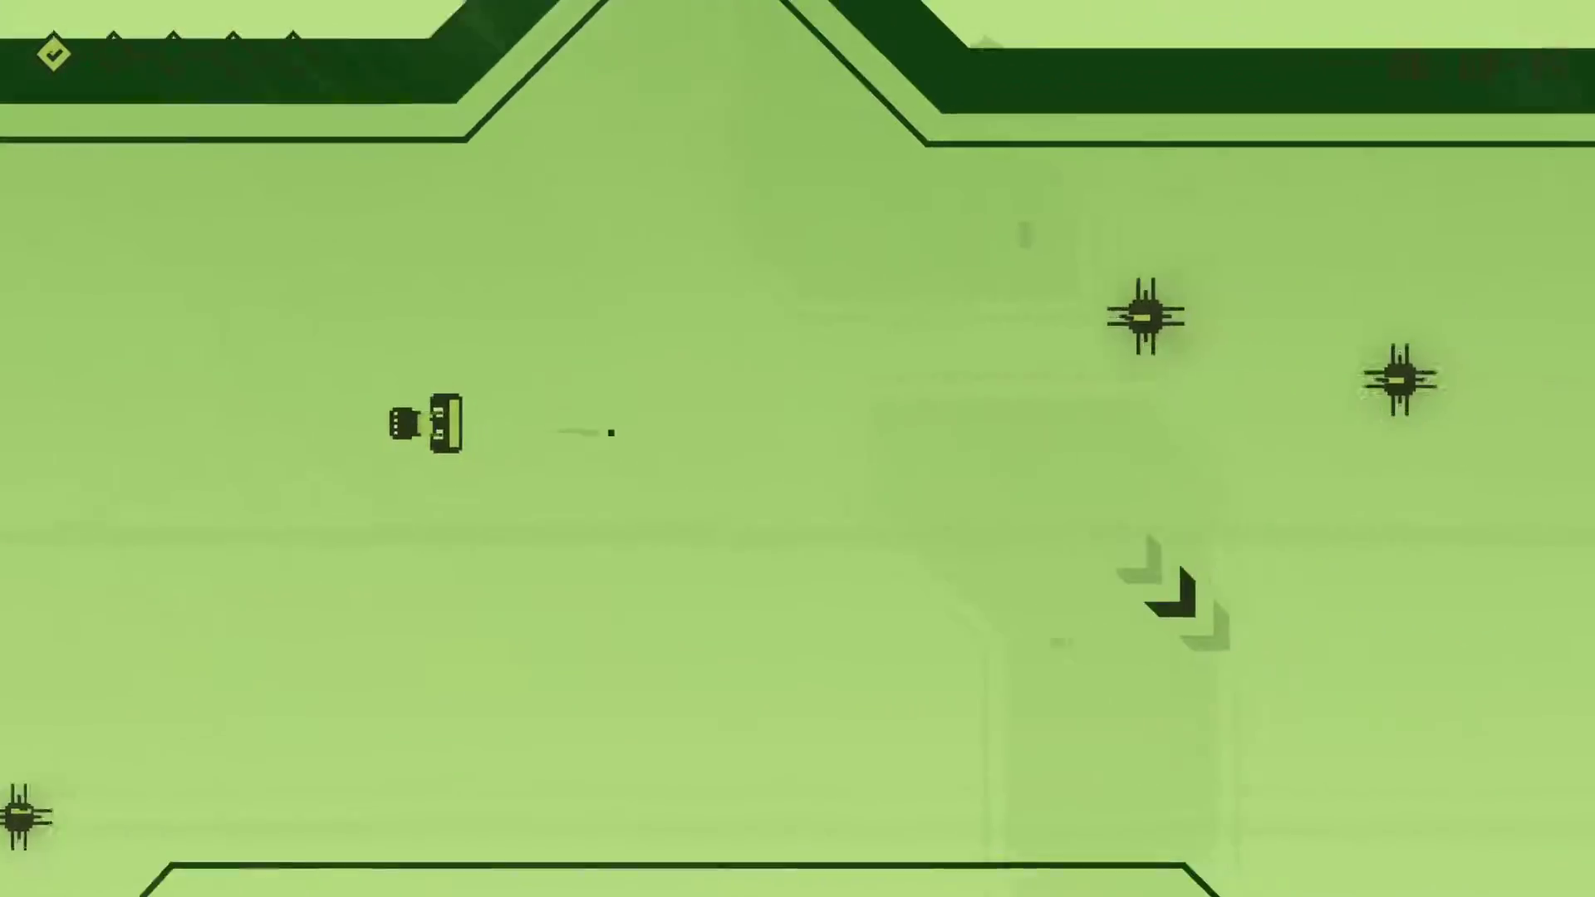
pyautogui.press('Up')
pyautogui.press('Right')
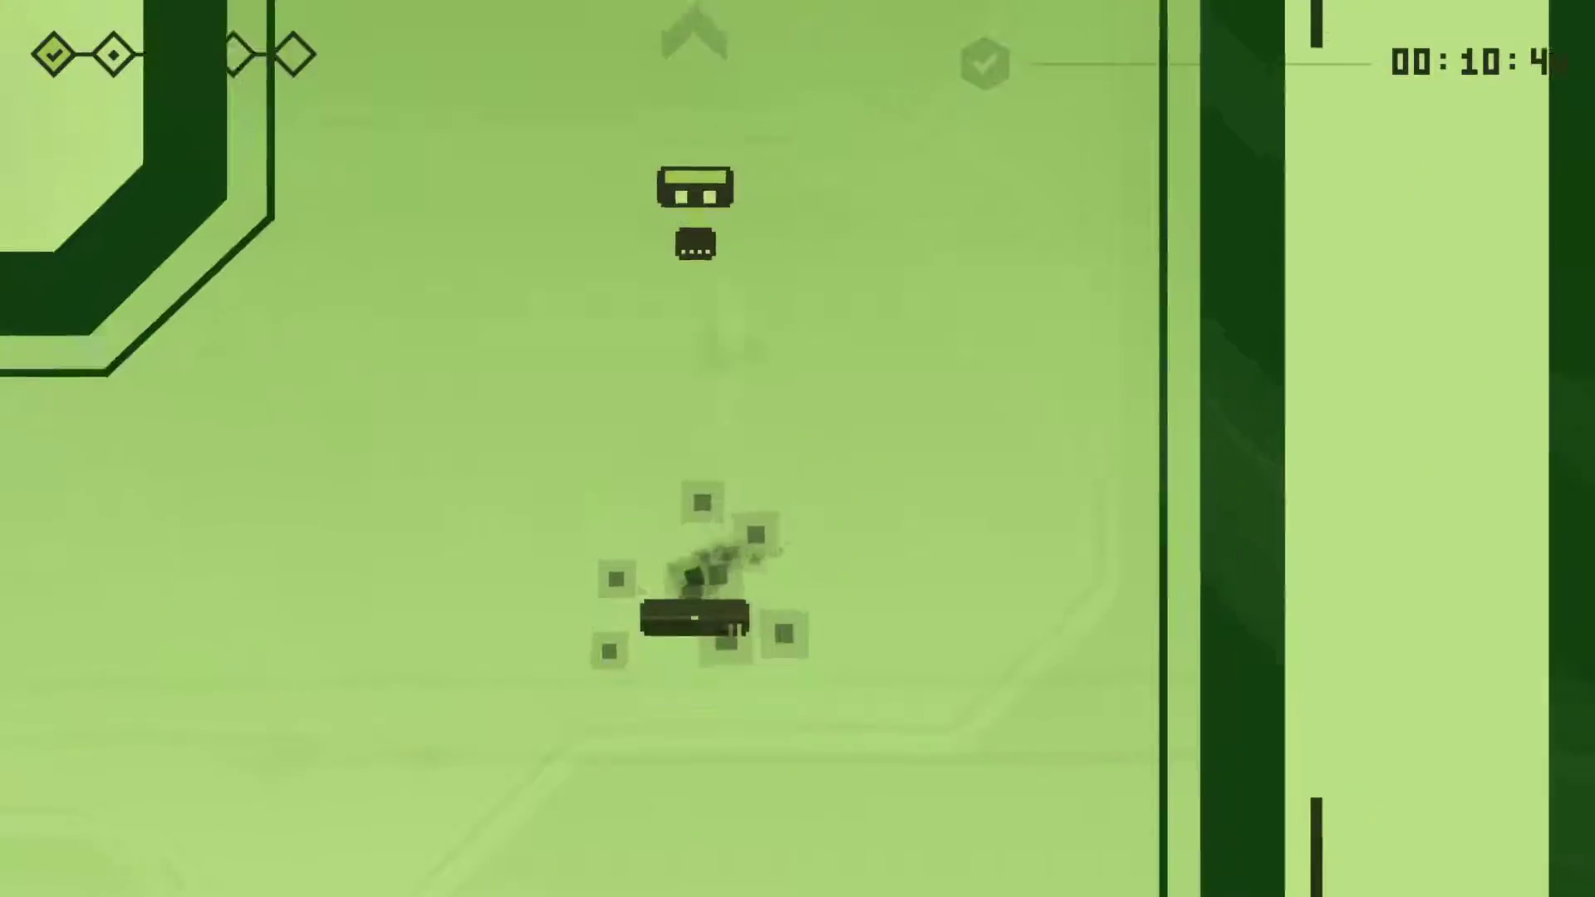
pyautogui.press('Up')
pyautogui.press('Right')
pyautogui.press('Up')
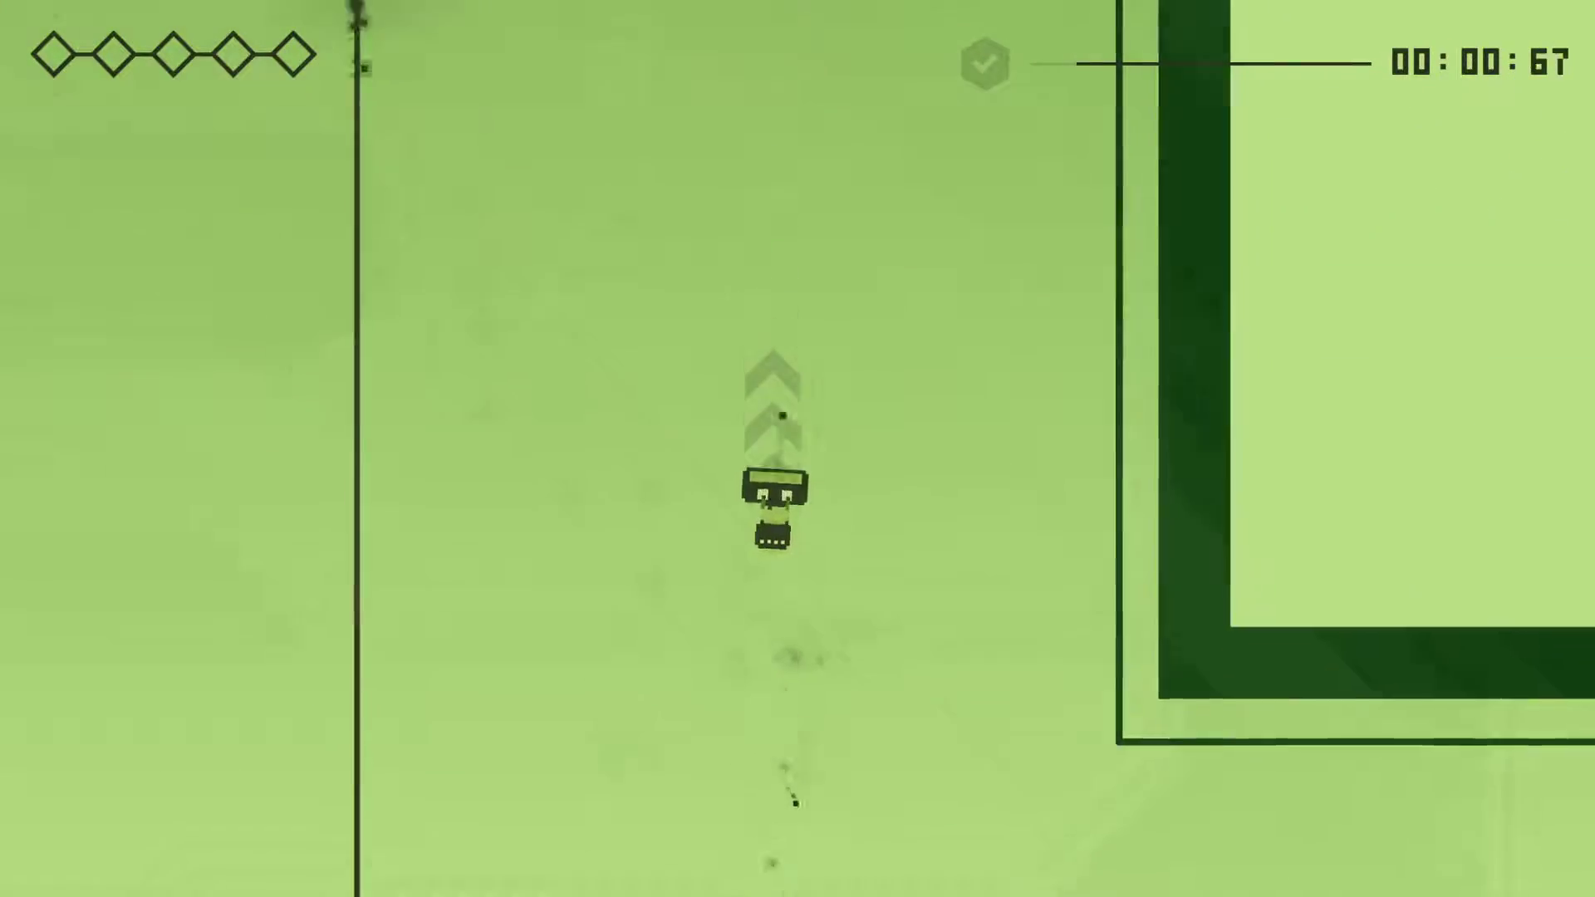
# Restart and turn past the mines toward the rotating checkpoint
pyautogui.press('Up')
pyautogui.press('Left')
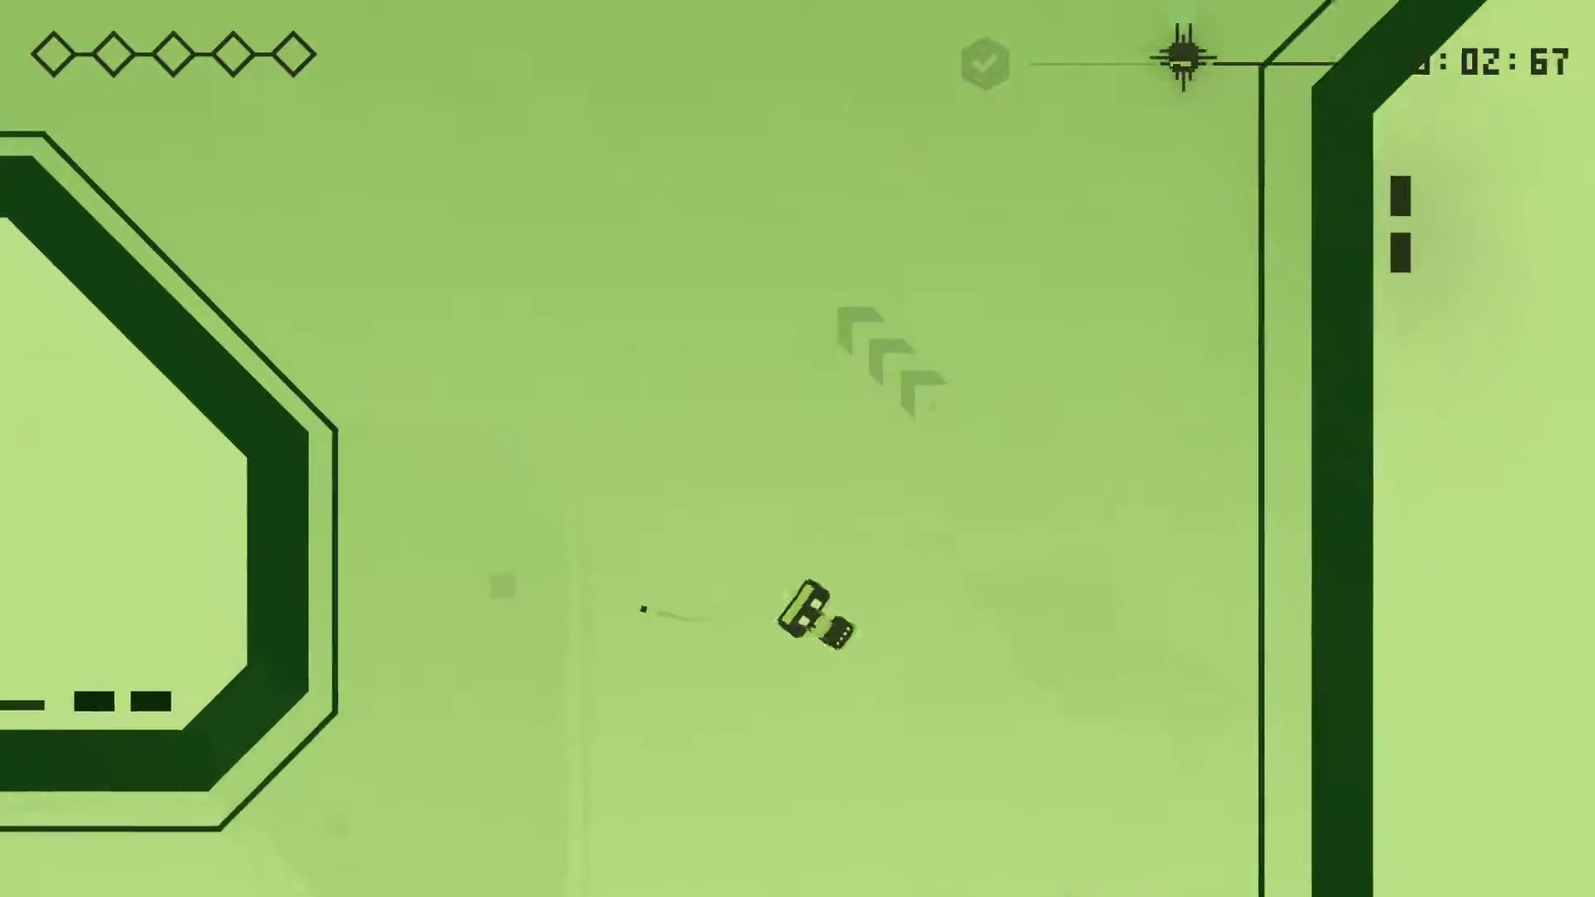
pyautogui.press('Up')
pyautogui.press('Left')
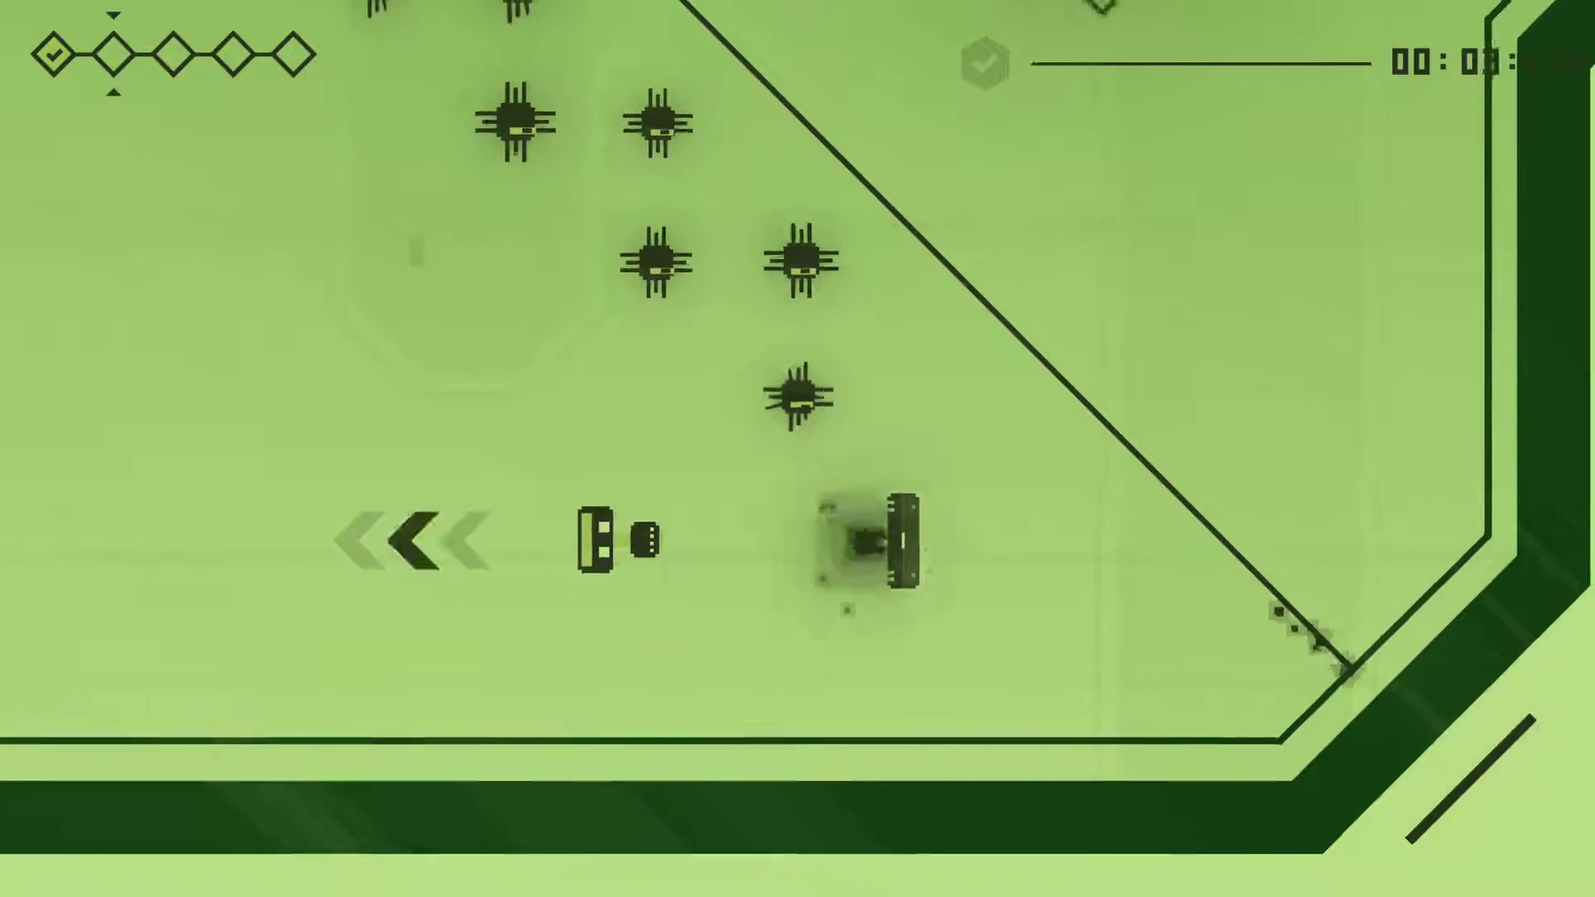
# Steer past the mines and spinners onto the checkpoint pad
pyautogui.press('Up')
pyautogui.press('Up')
pyautogui.press('Left')
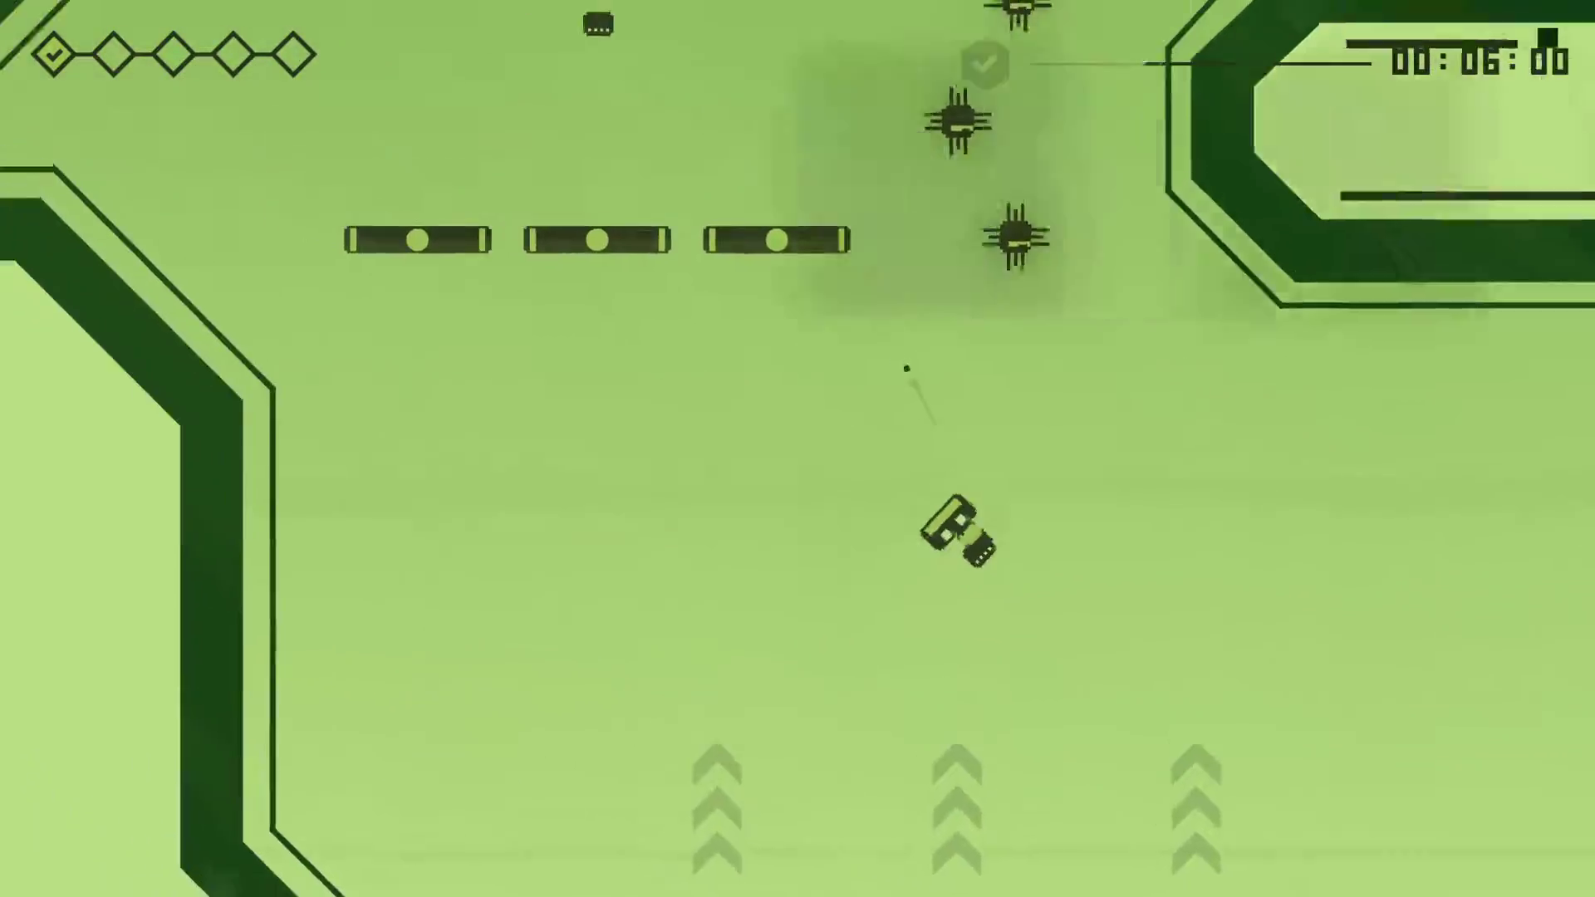
pyautogui.press('Up')
pyautogui.press('Left')
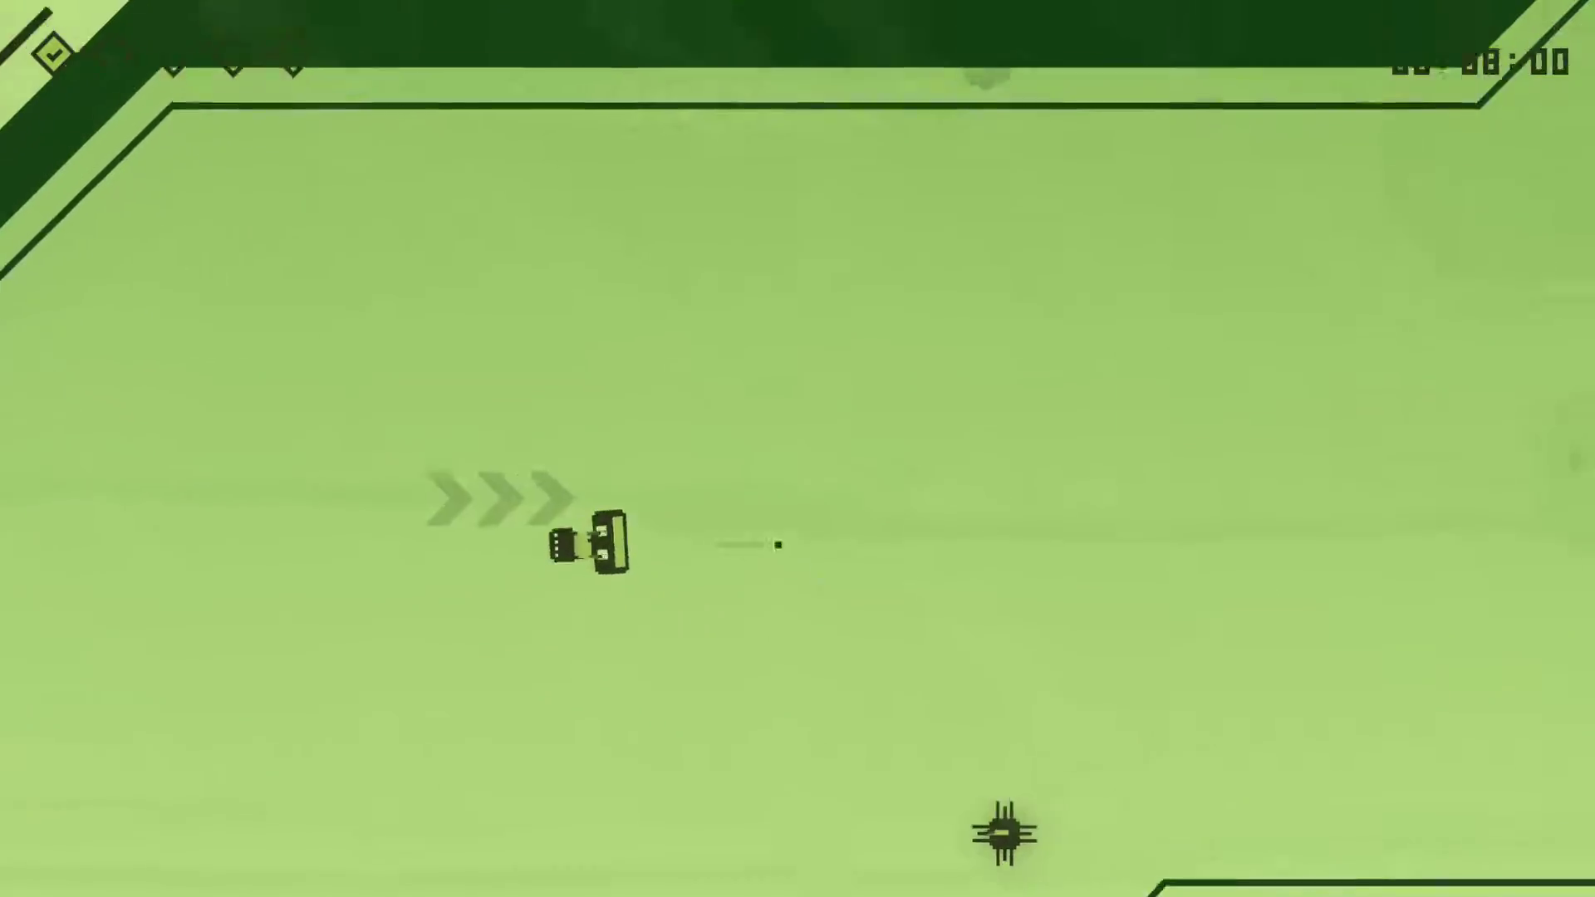
pyautogui.press('Up')
pyautogui.press('Right')
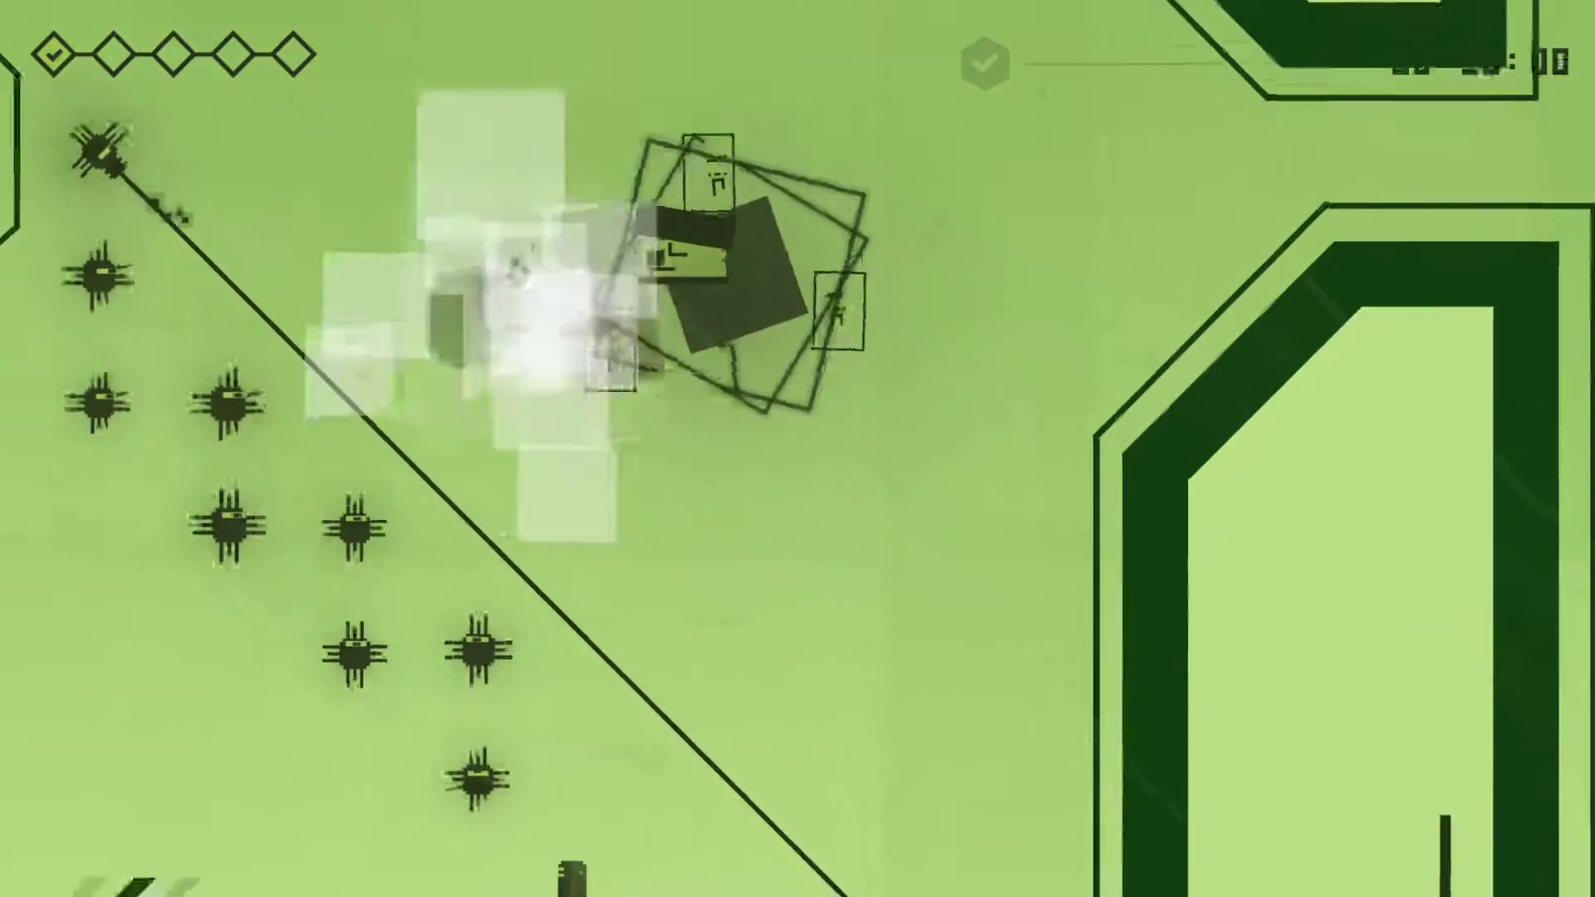
pyautogui.press('Up')
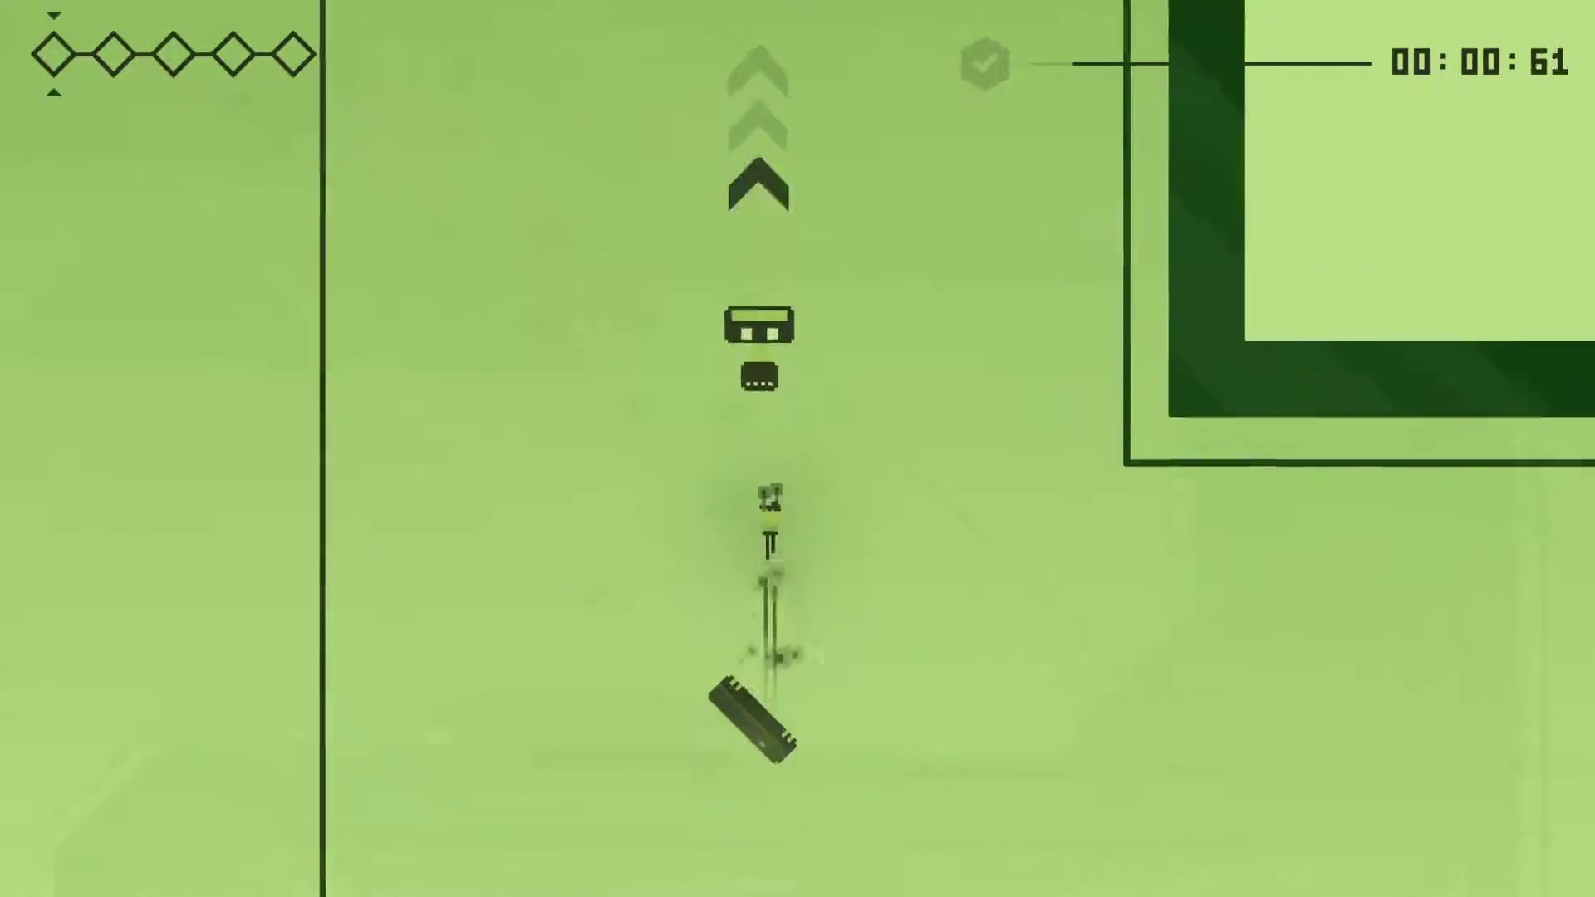
# Reach the next stage's checkpoint, then drive up out of the spawn box
pyautogui.press('Up')
pyautogui.press('Left')
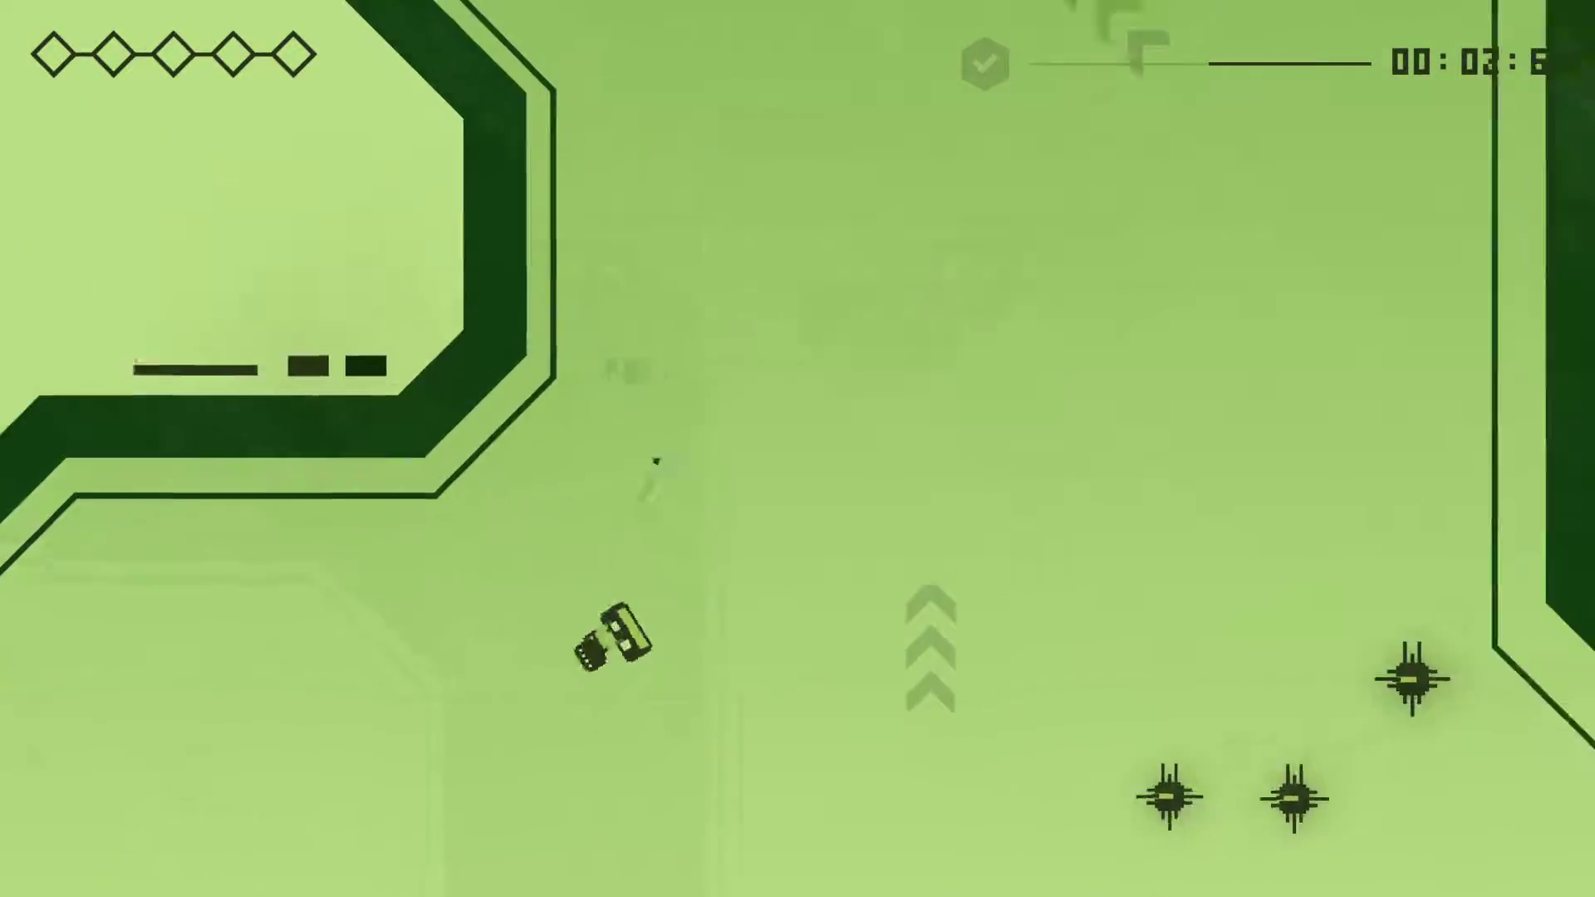
pyautogui.press('Up')
pyautogui.press('Right')
pyautogui.press('Up')
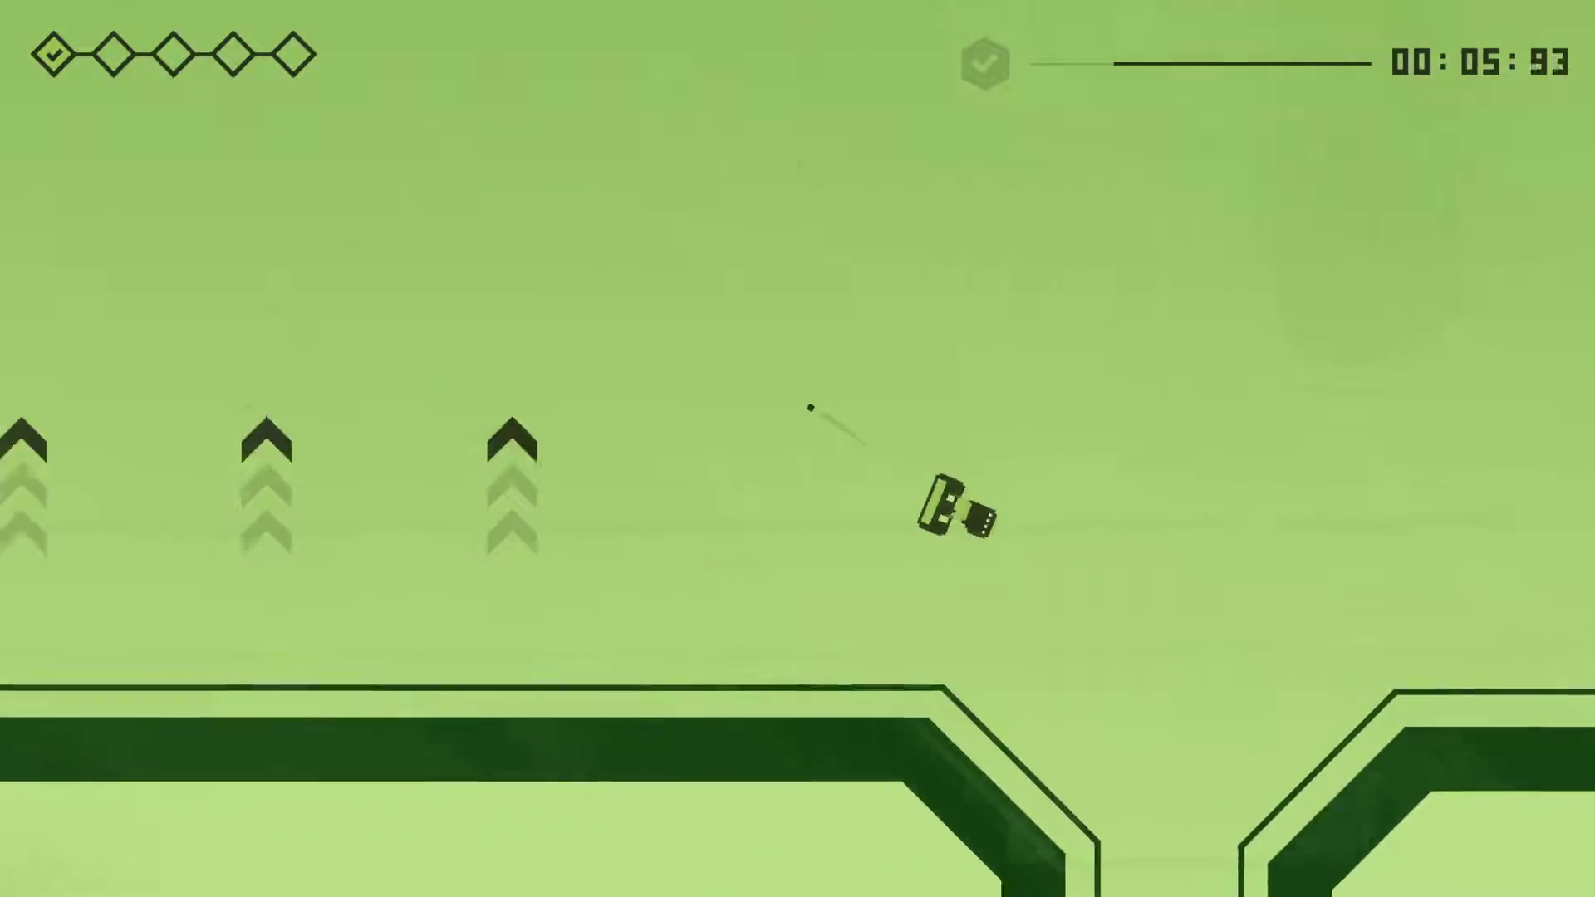
pyautogui.press('Up')
pyautogui.press('Up')
pyautogui.press('Up')
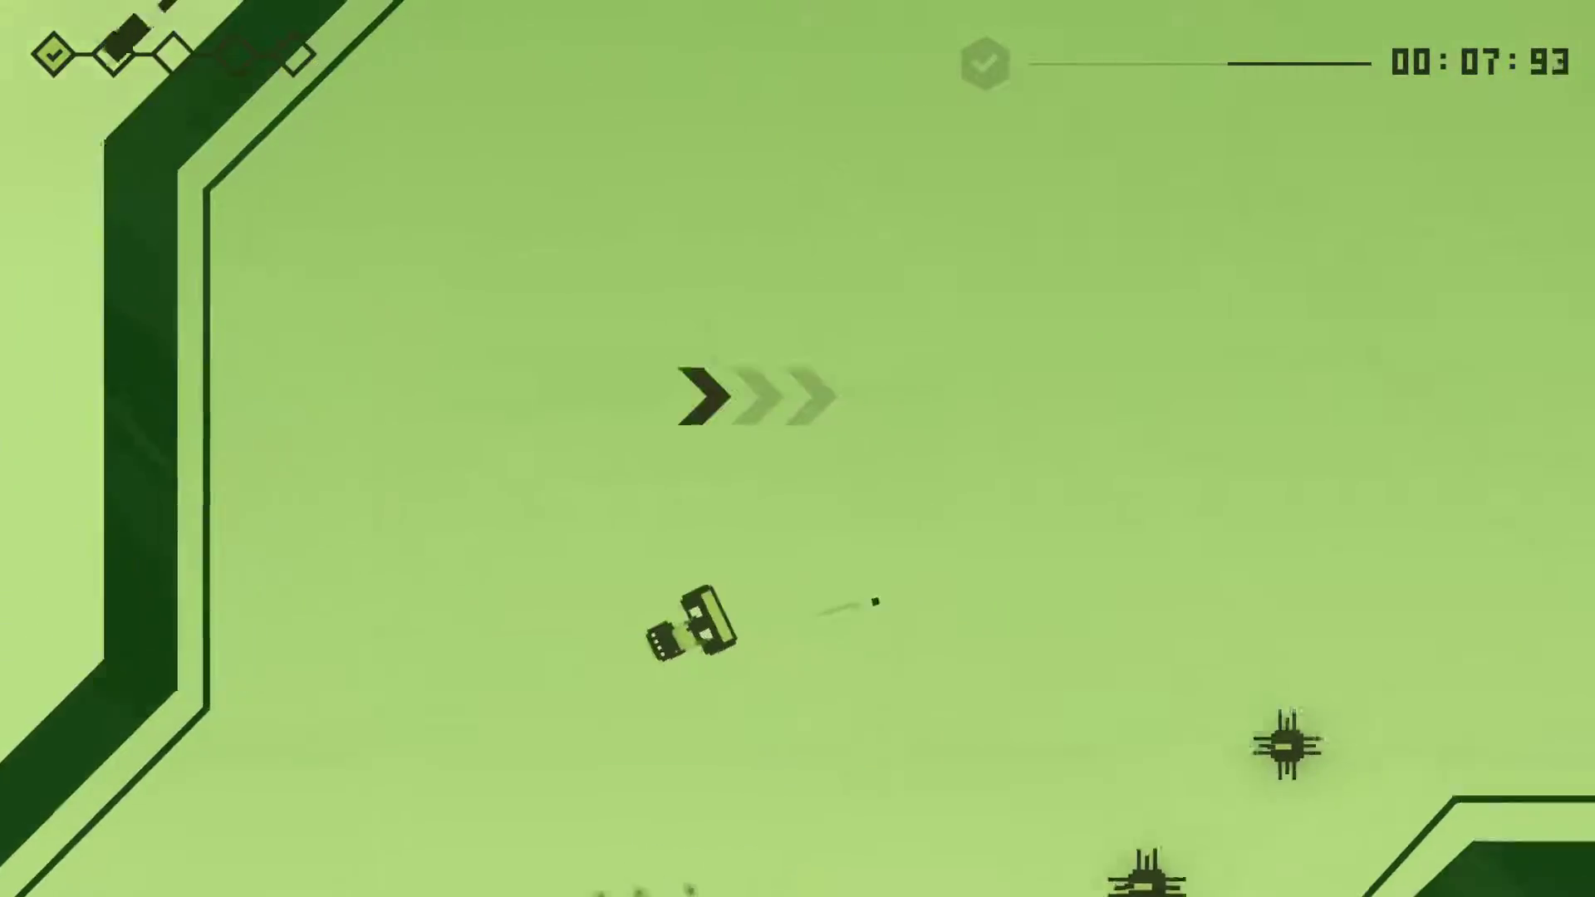
pyautogui.press('Up')
pyautogui.press('Up')
pyautogui.press('Up')
pyautogui.press('Up')
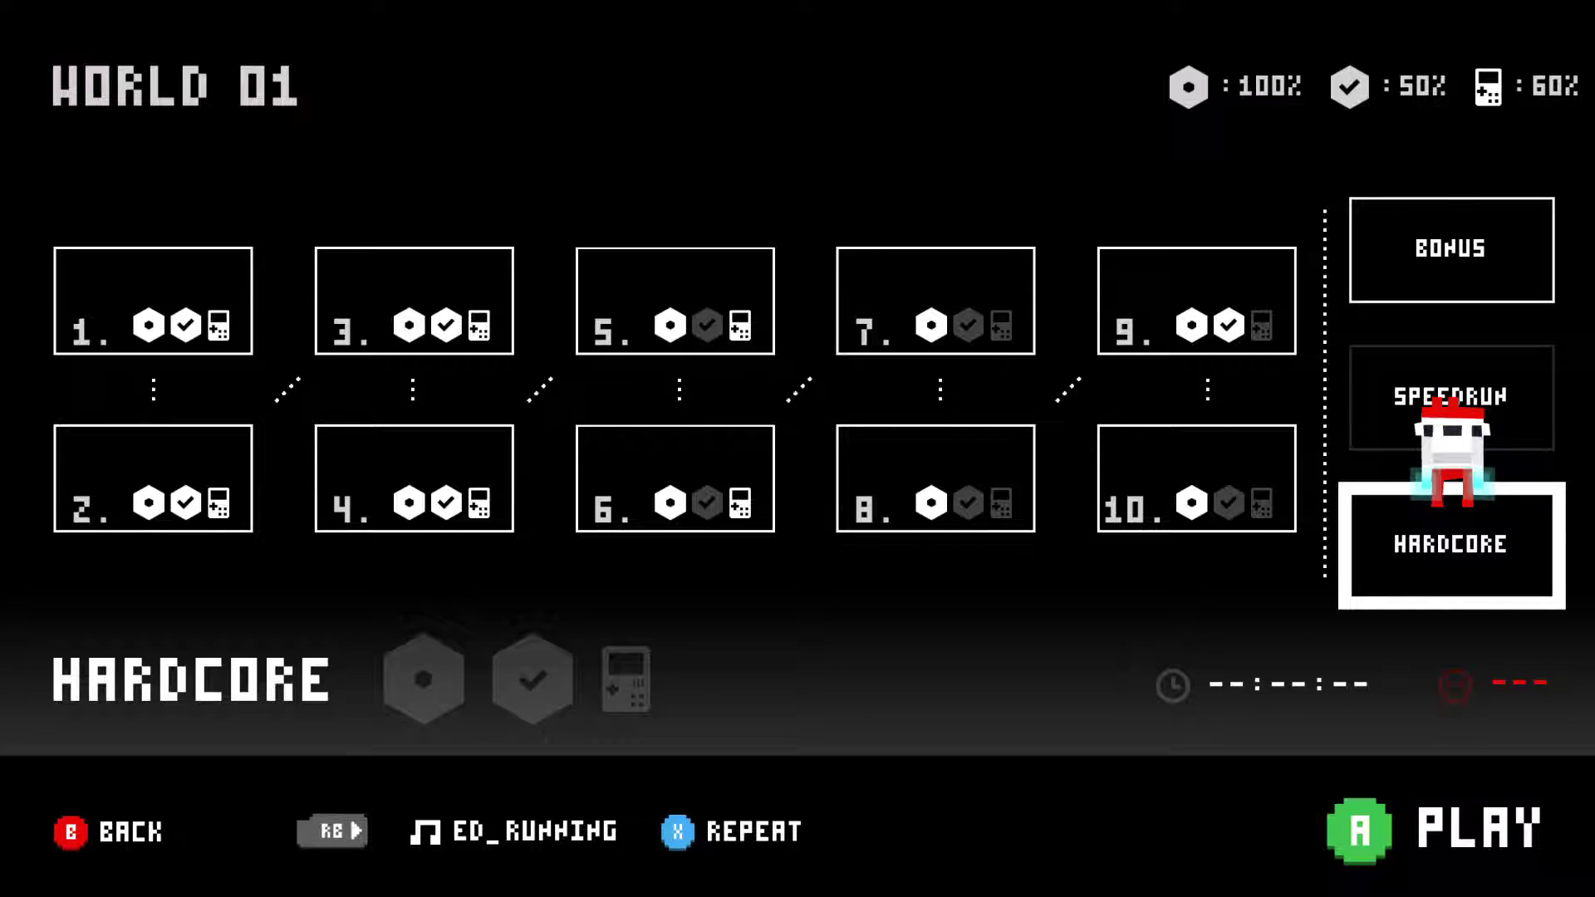
# Back out to world select and open World 2's run list
pyautogui.press('Escape')
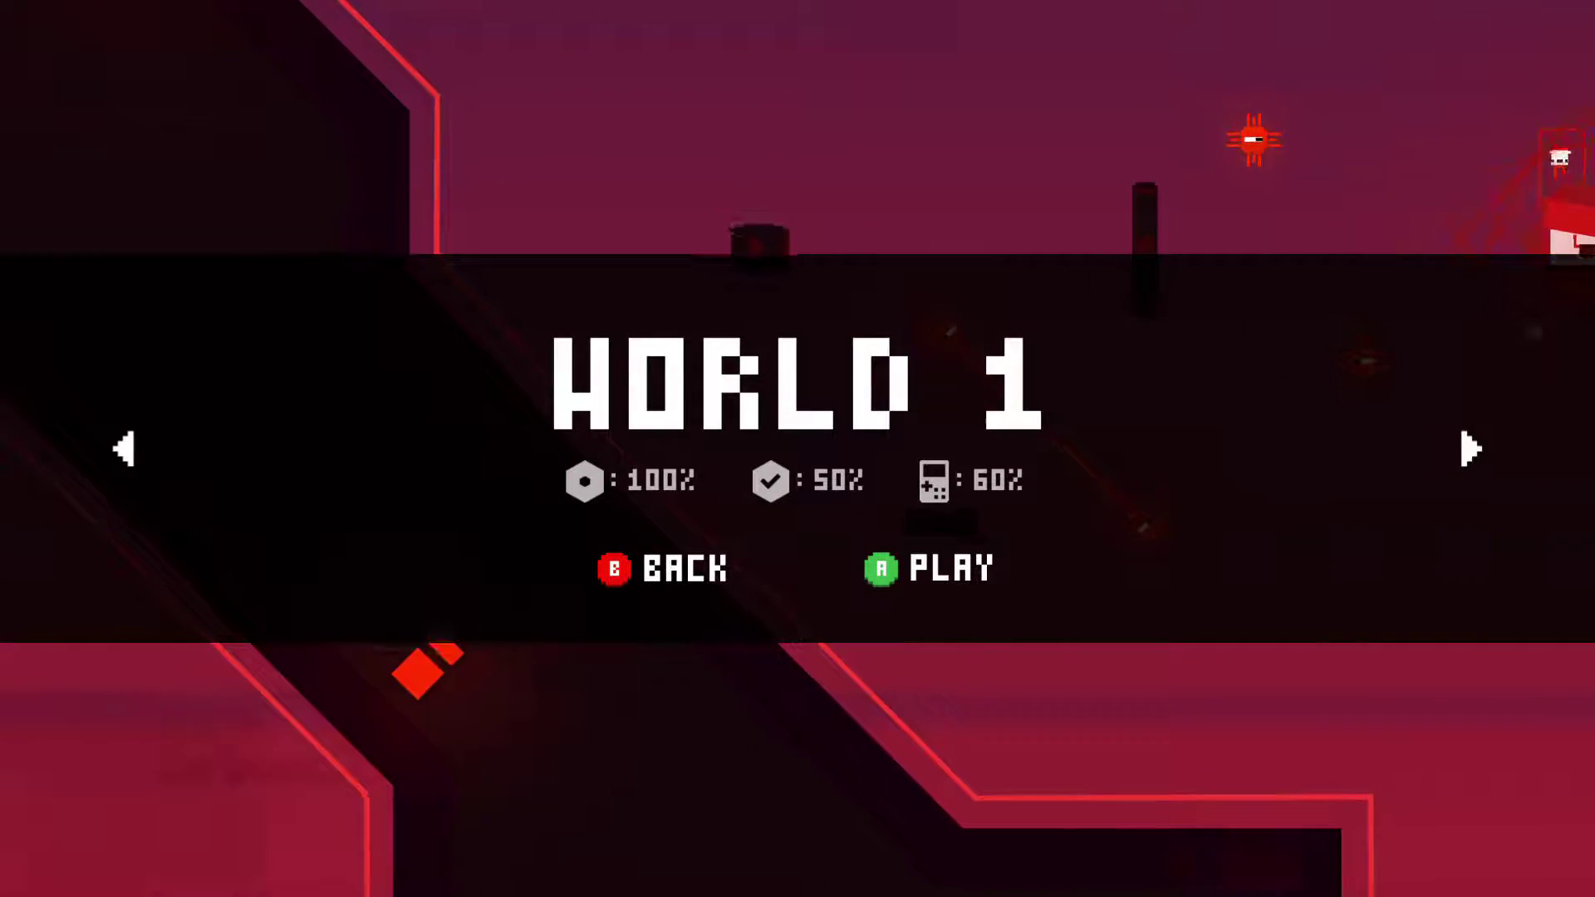
pyautogui.press('Right')
pyautogui.press('Return')
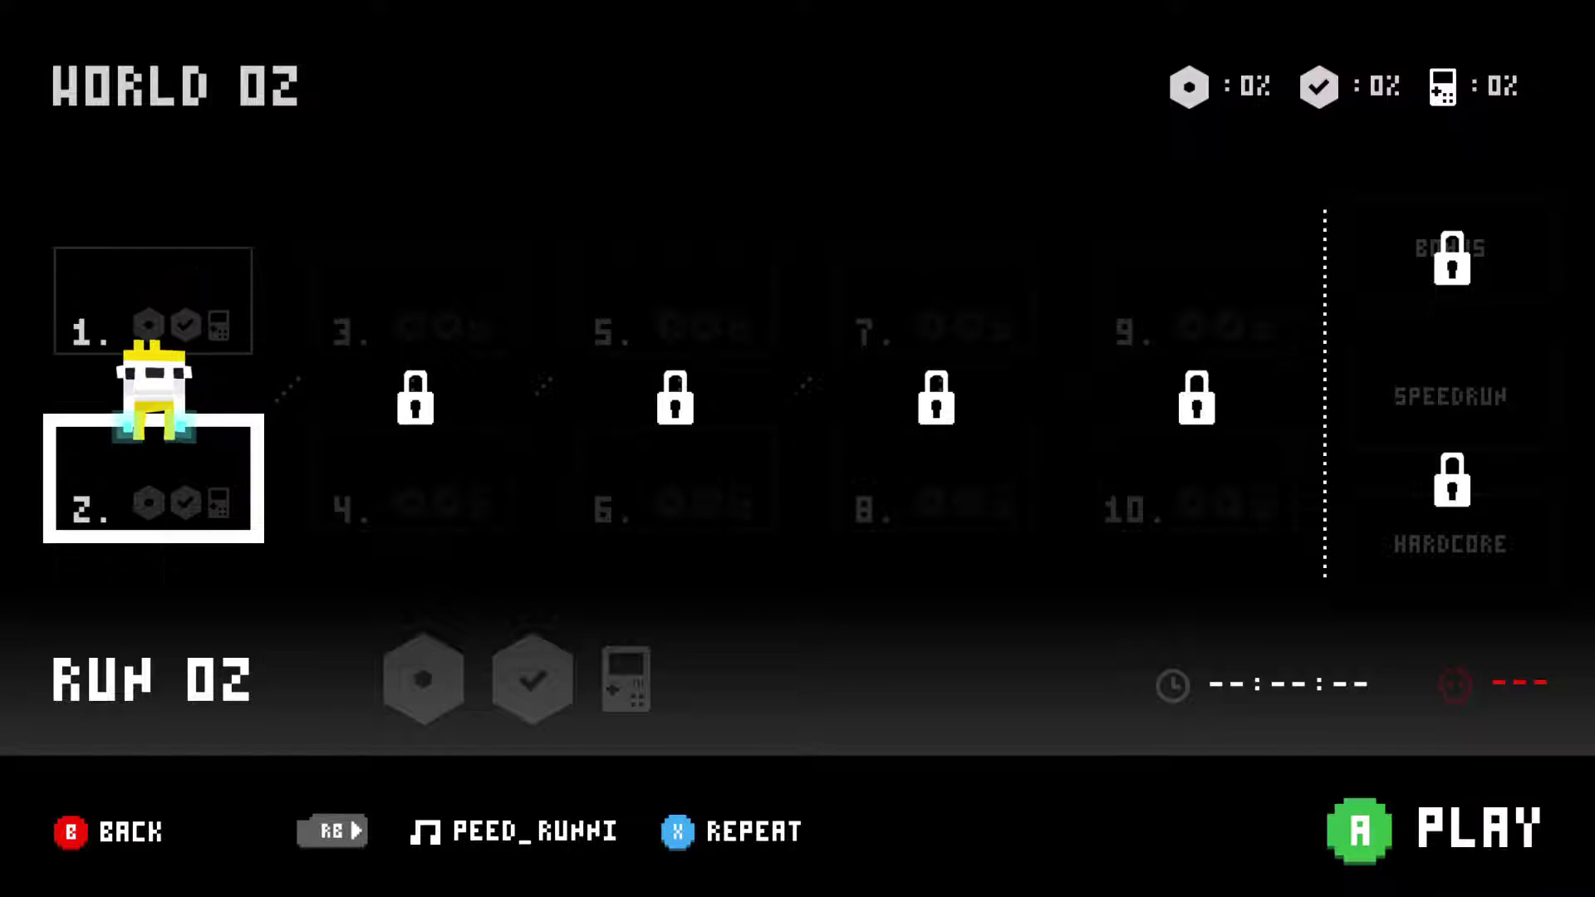
pyautogui.press('Escape')
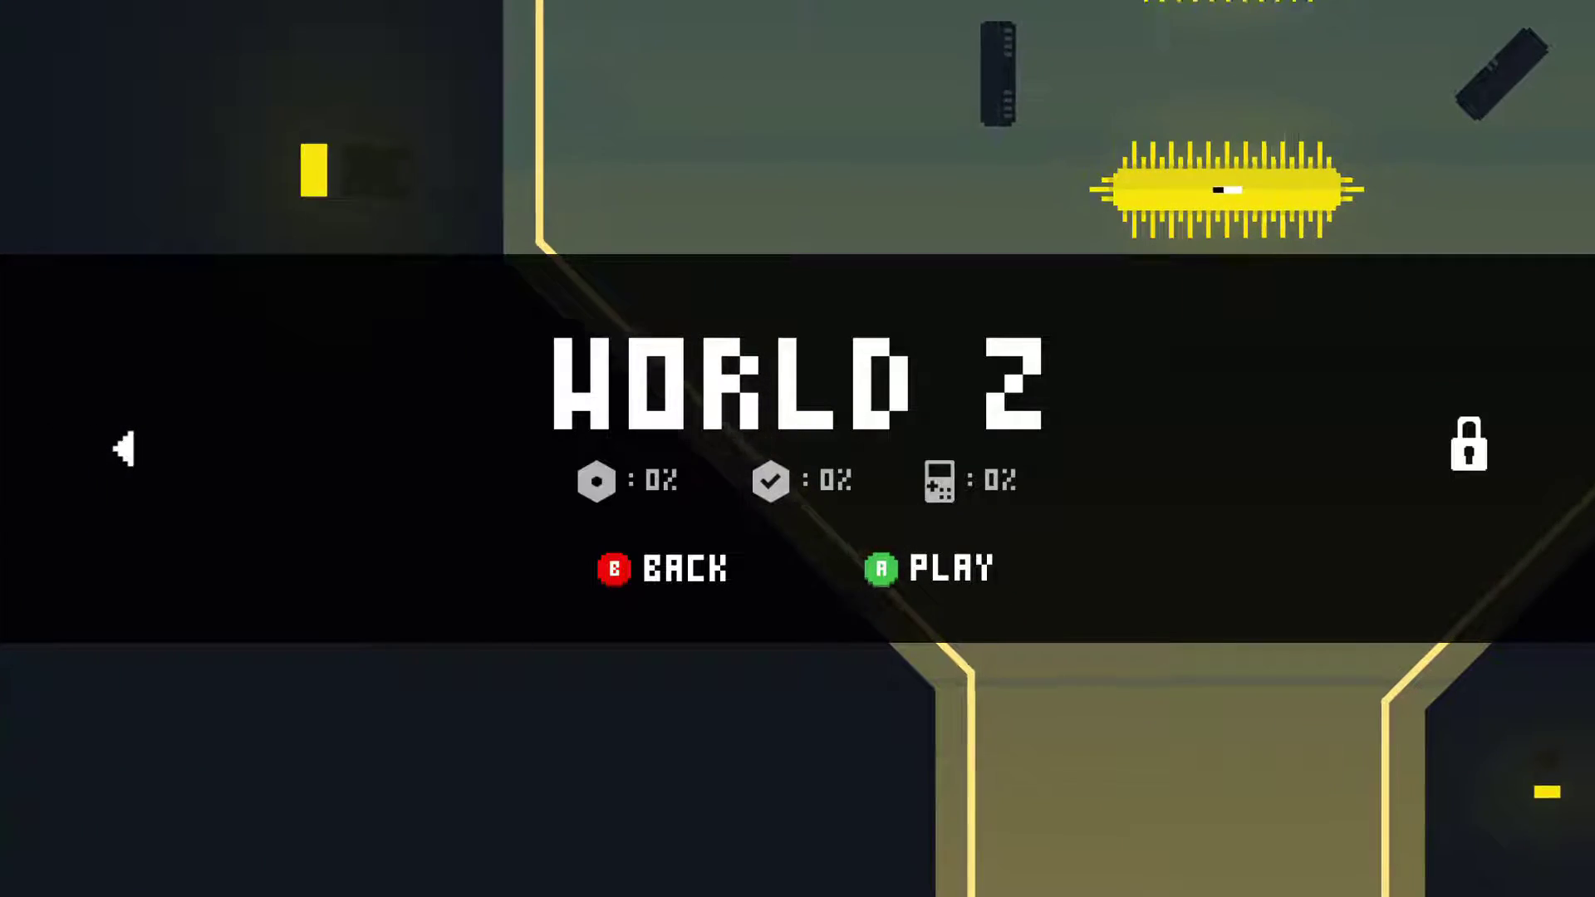
pyautogui.press('Return')
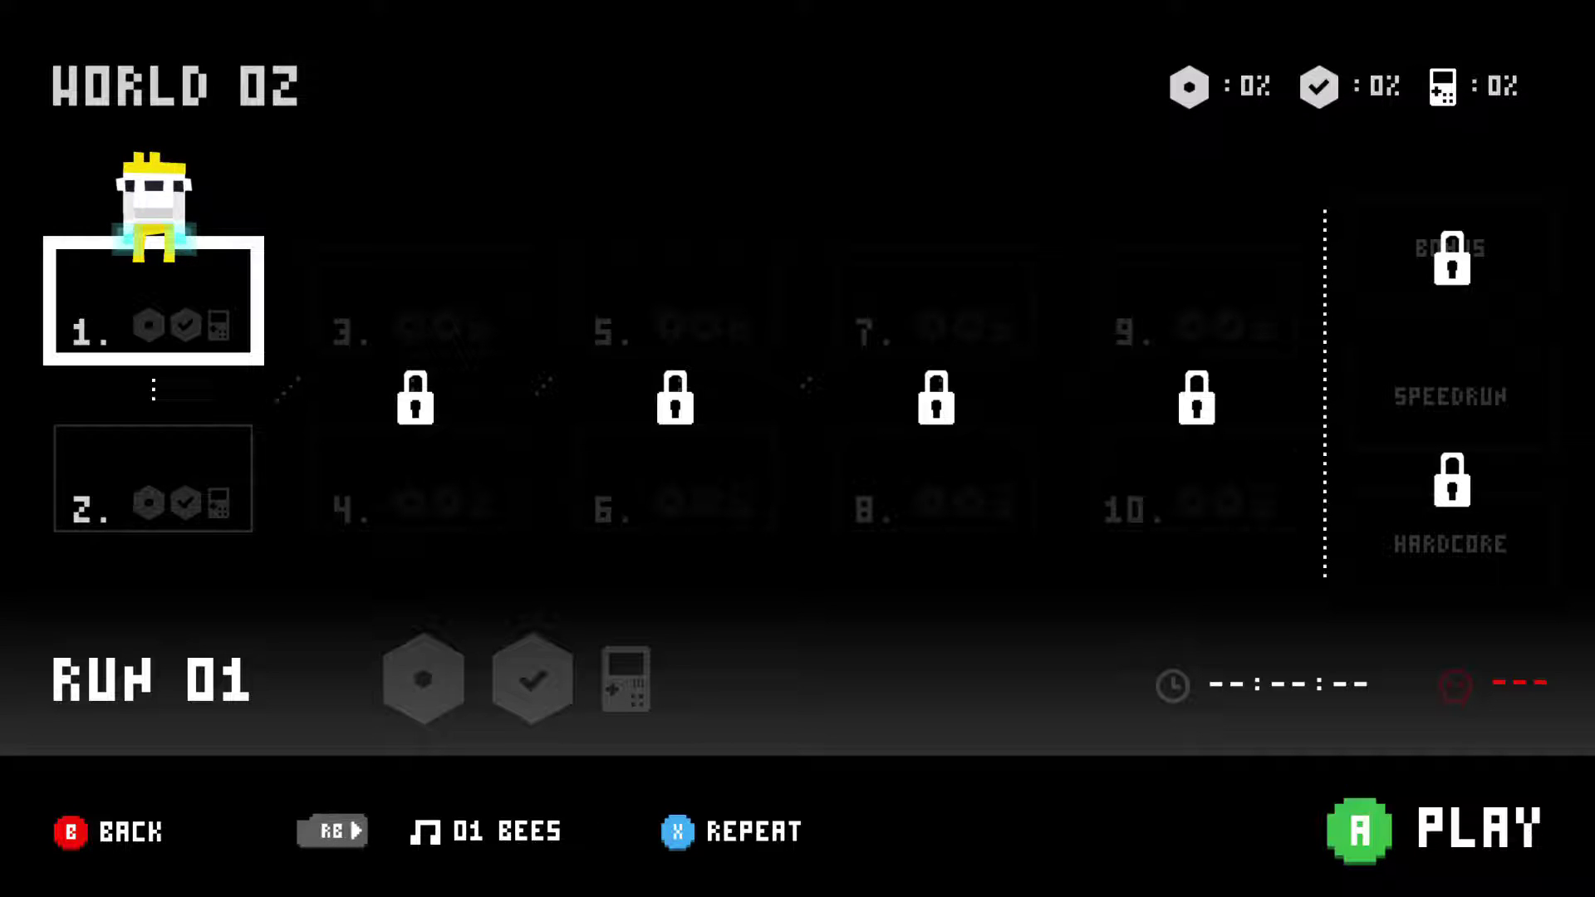
# Start World 2's Run 01 and reach stage 1's checkpoint past the yellow spiked enemies
pyautogui.press('Return')
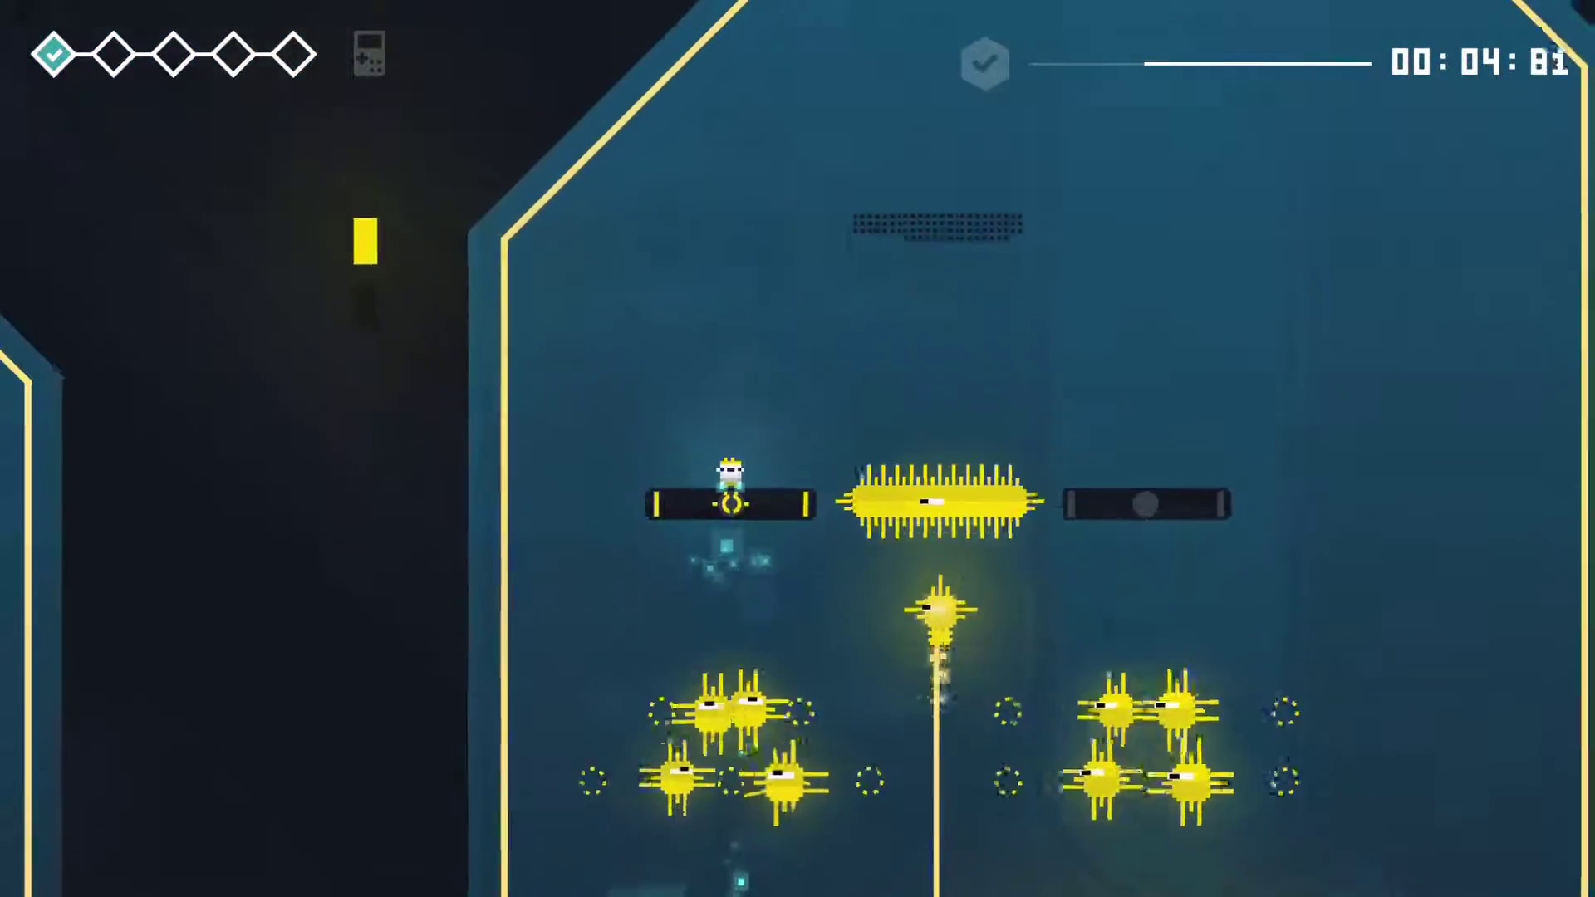
pyautogui.press('space')
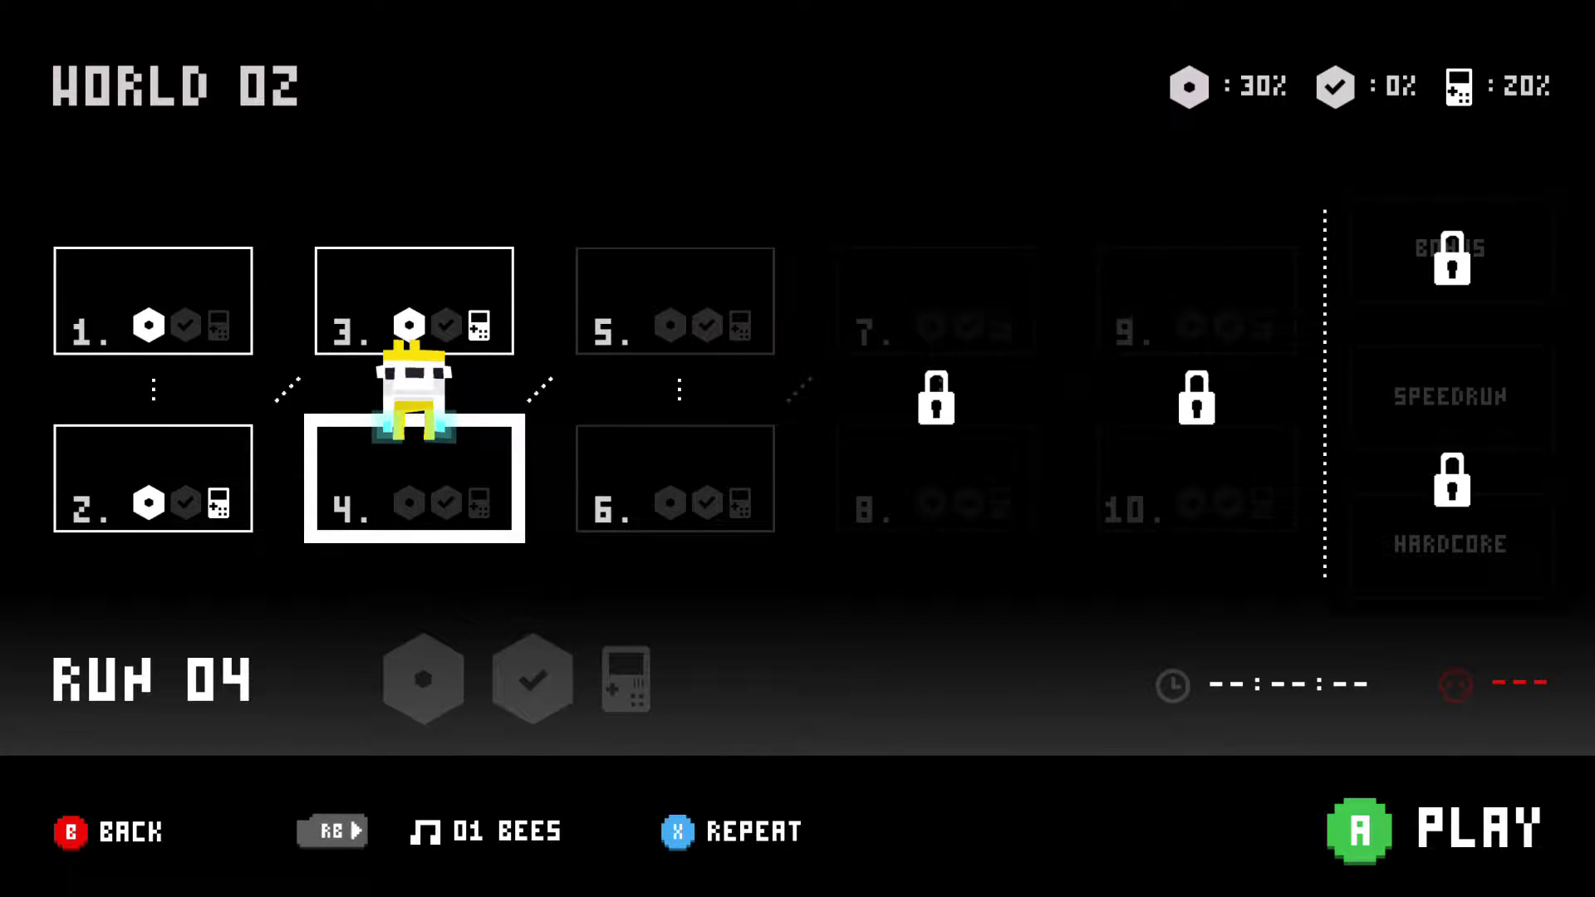
# Back out of the World 02 run grid to the World 2 selection card
pyautogui.press('Escape')
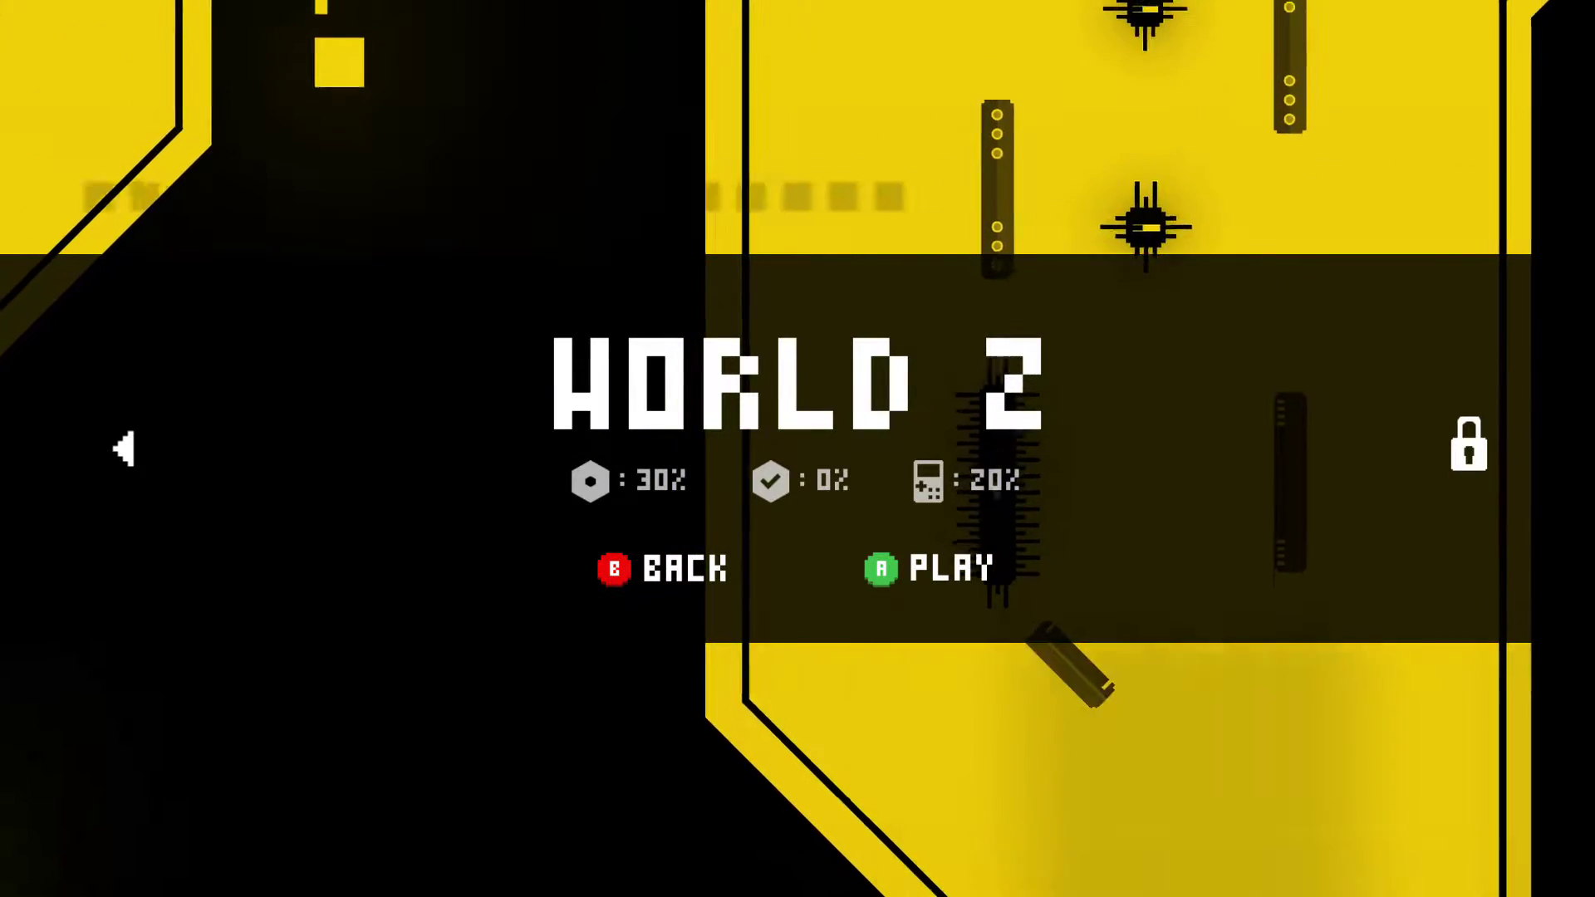